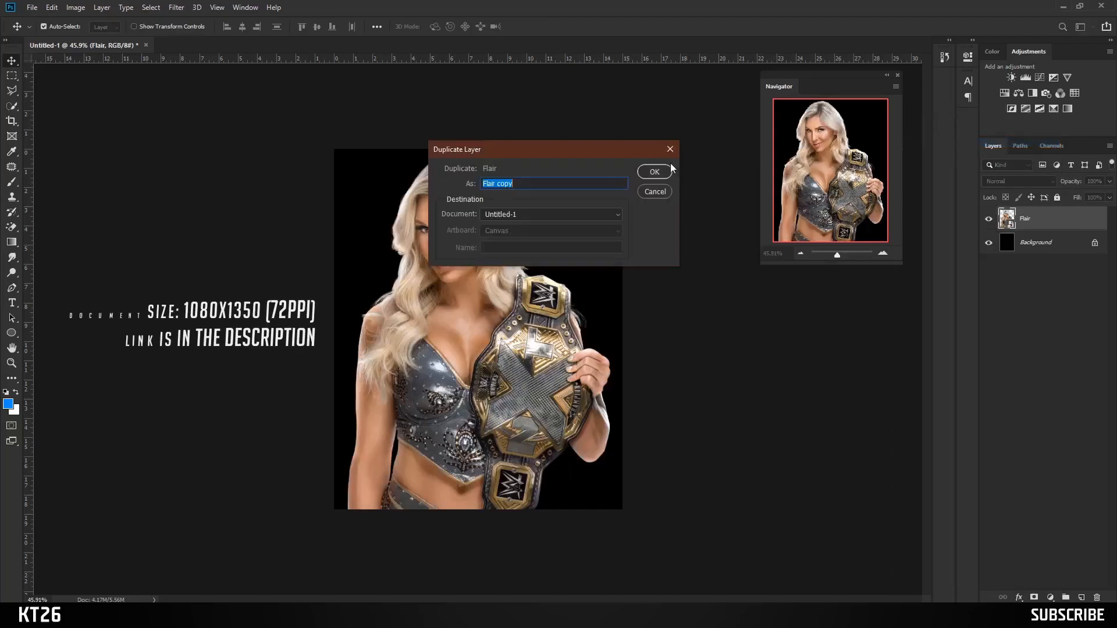
# Step: Duplicate the Flair layer and place the copy in a new group named Retouch
pyautogui.press('Return')
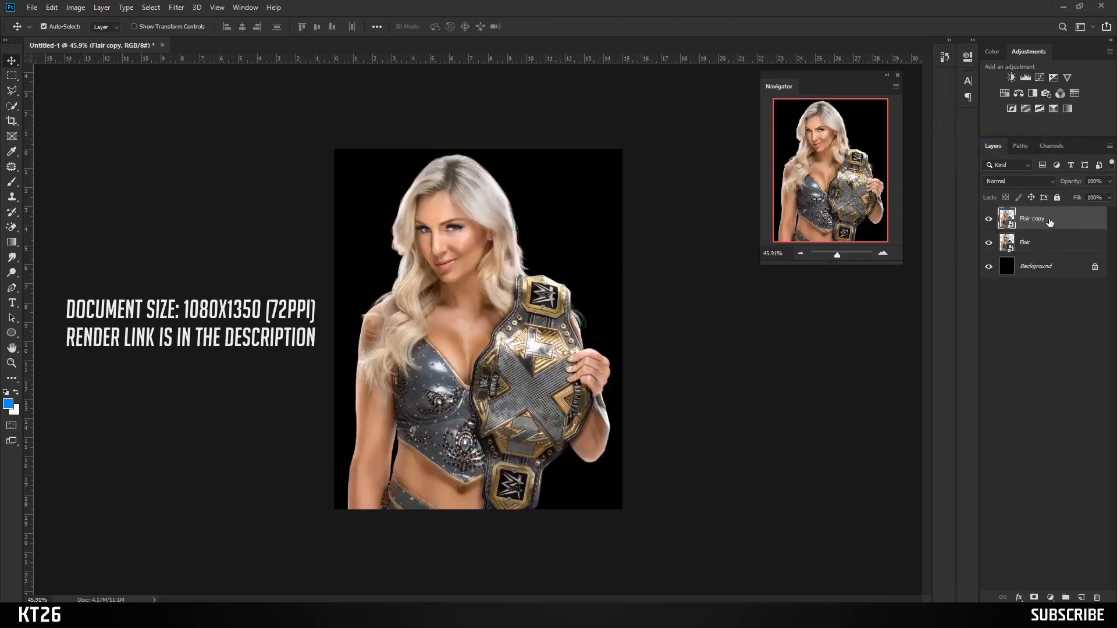
pyautogui.rightClick(1050, 223)
pyautogui.click(955, 163)
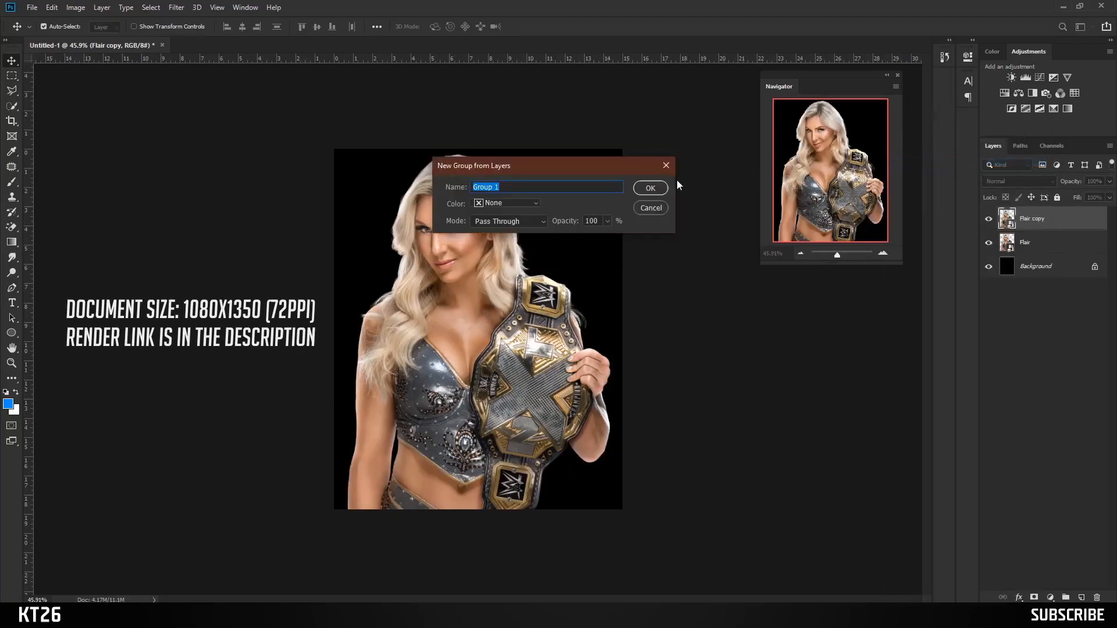
pyautogui.write('Retouch')
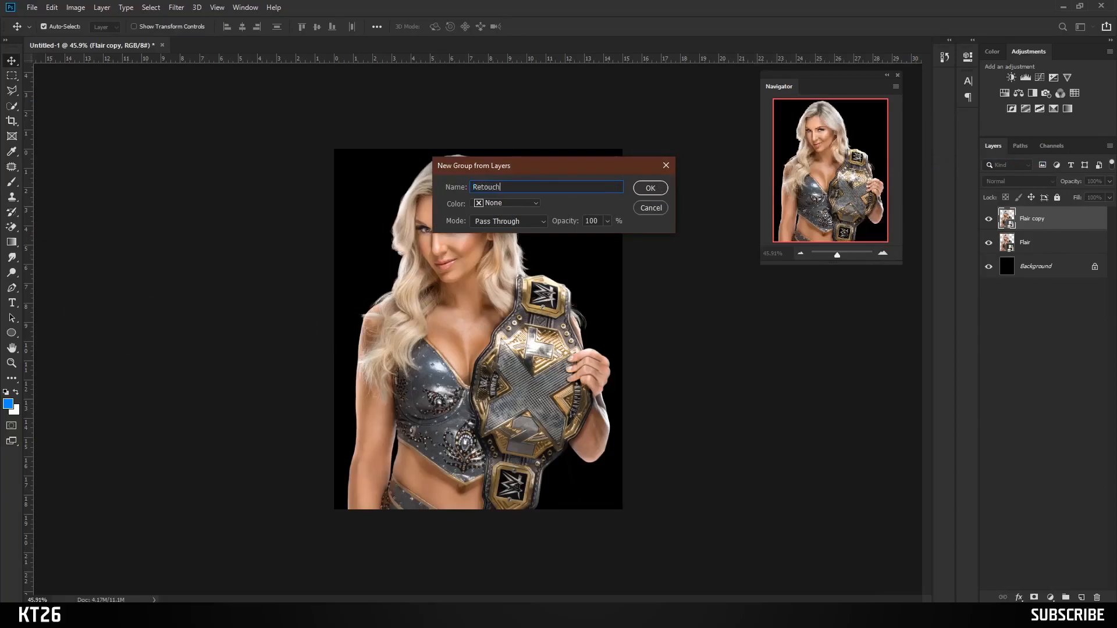
pyautogui.press('Return')
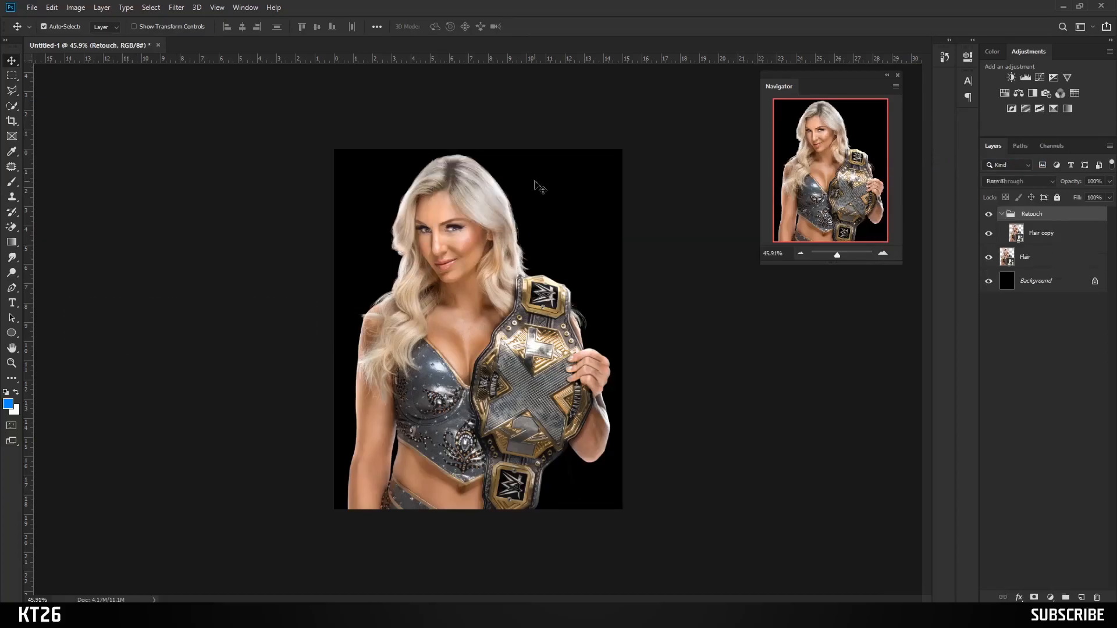
# Step: Hide the original Flair layer and set Clarity to 15 in a Camera Raw Filter on Flair copy
pyautogui.click(989, 259)
pyautogui.click(1032, 238)
pyautogui.click(181, 8)
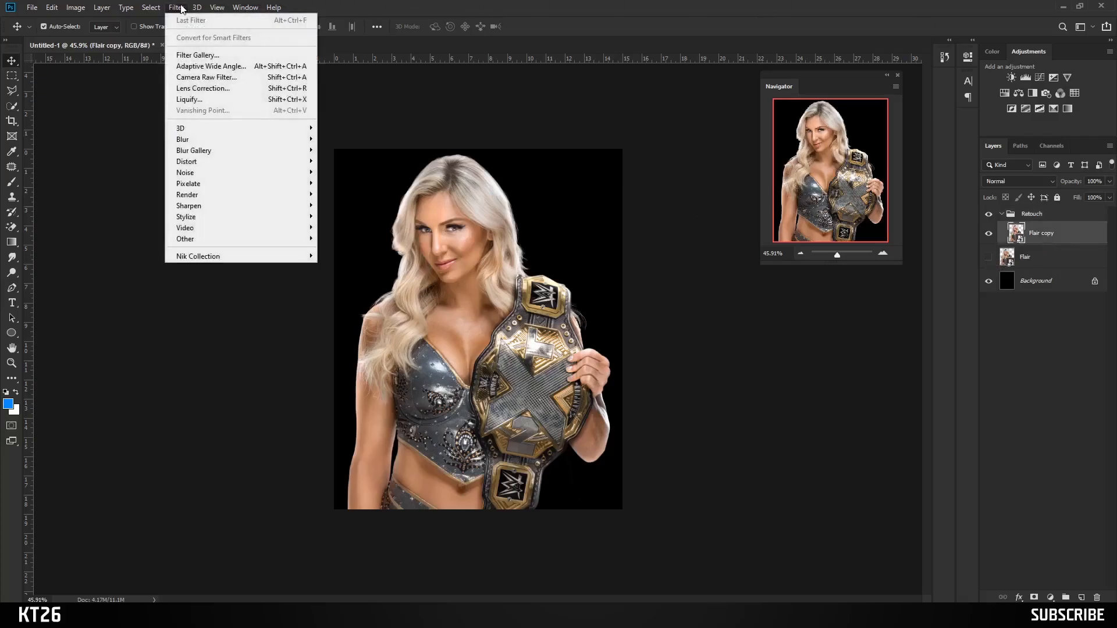
pyautogui.click(188, 77)
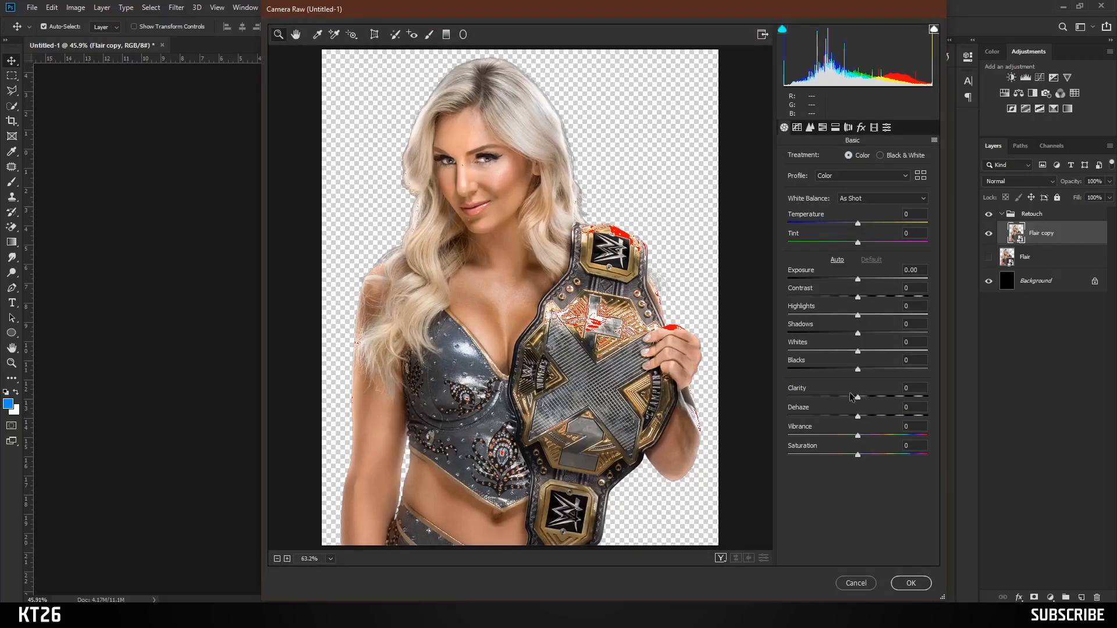
pyautogui.write('10')
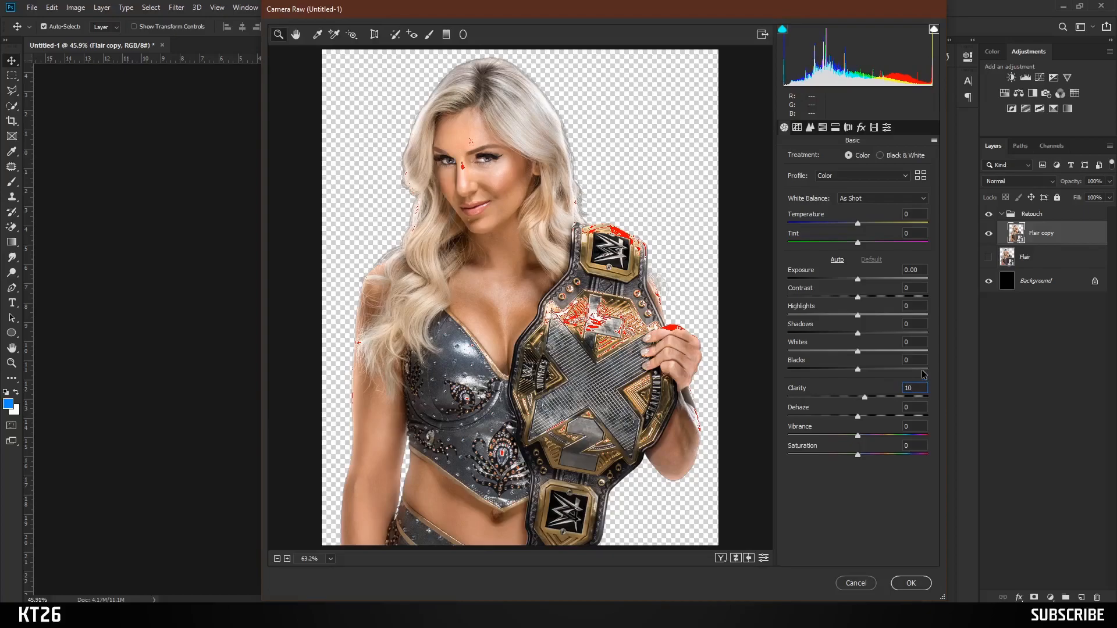
pyautogui.press('BackSpace')
pyautogui.write('5')
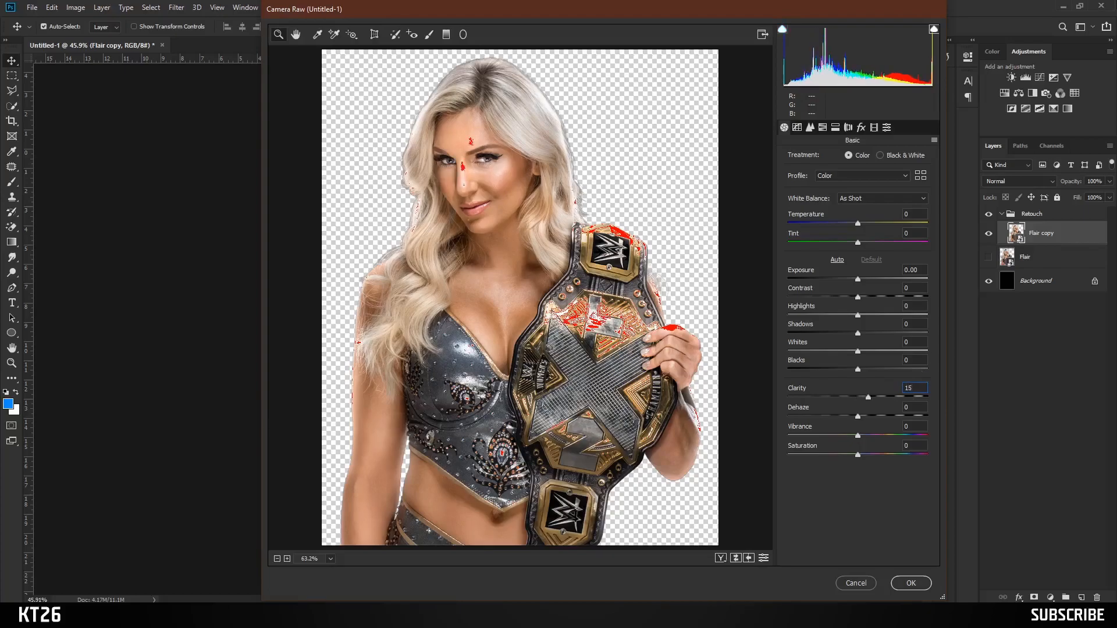
# Step: Set the Camera Raw sharpening amount to 10 and luminance noise reduction to 4, then apply the filter
pyautogui.click(809, 128)
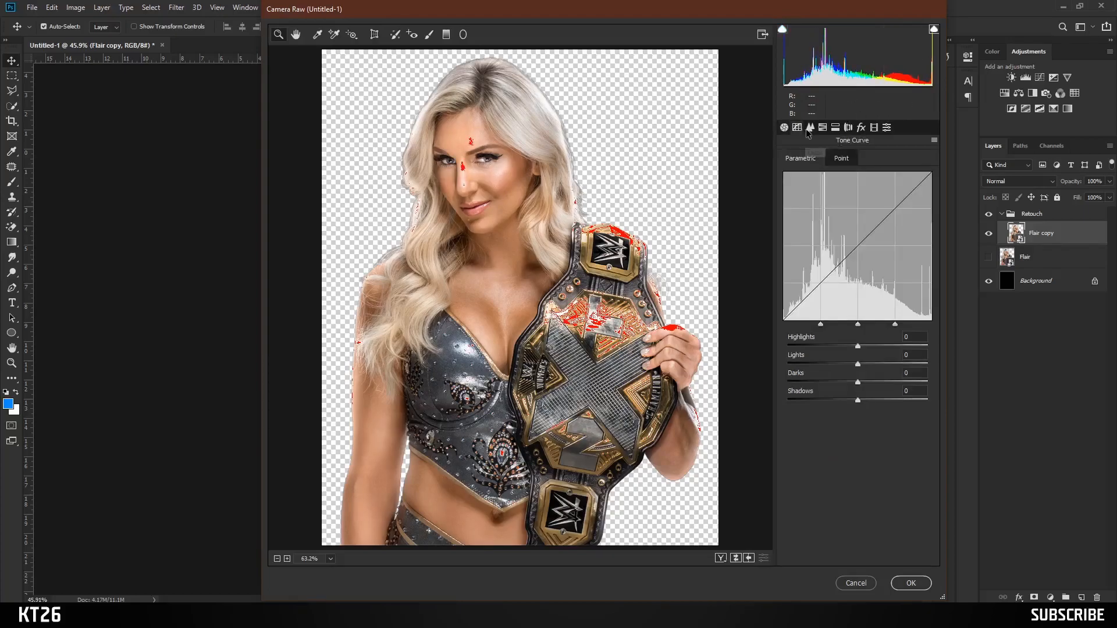
pyautogui.click(810, 128)
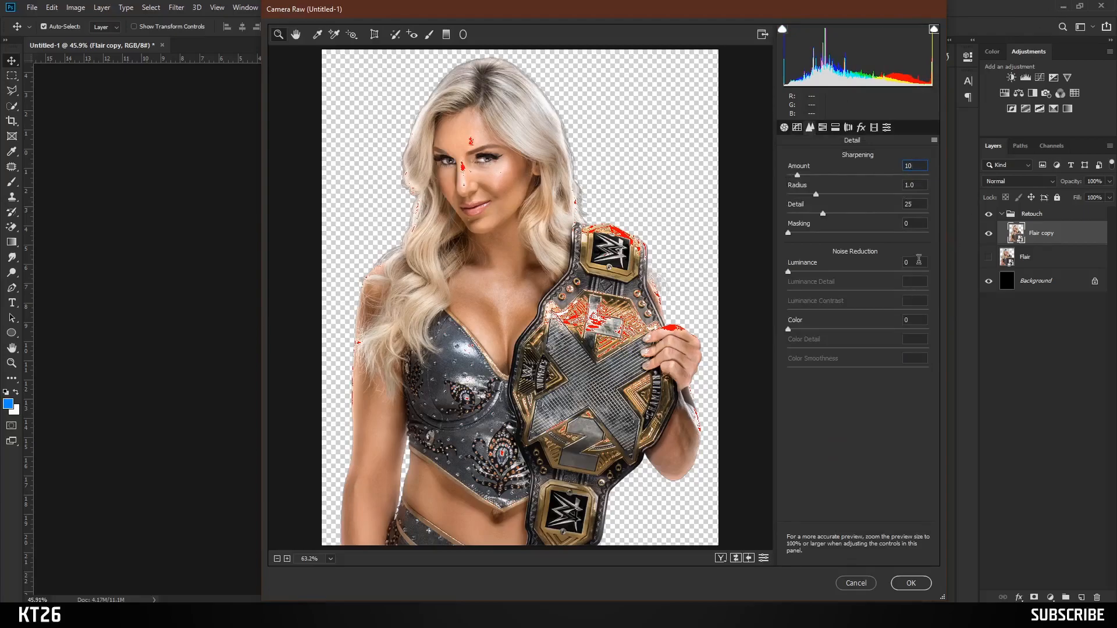
pyautogui.write('4')
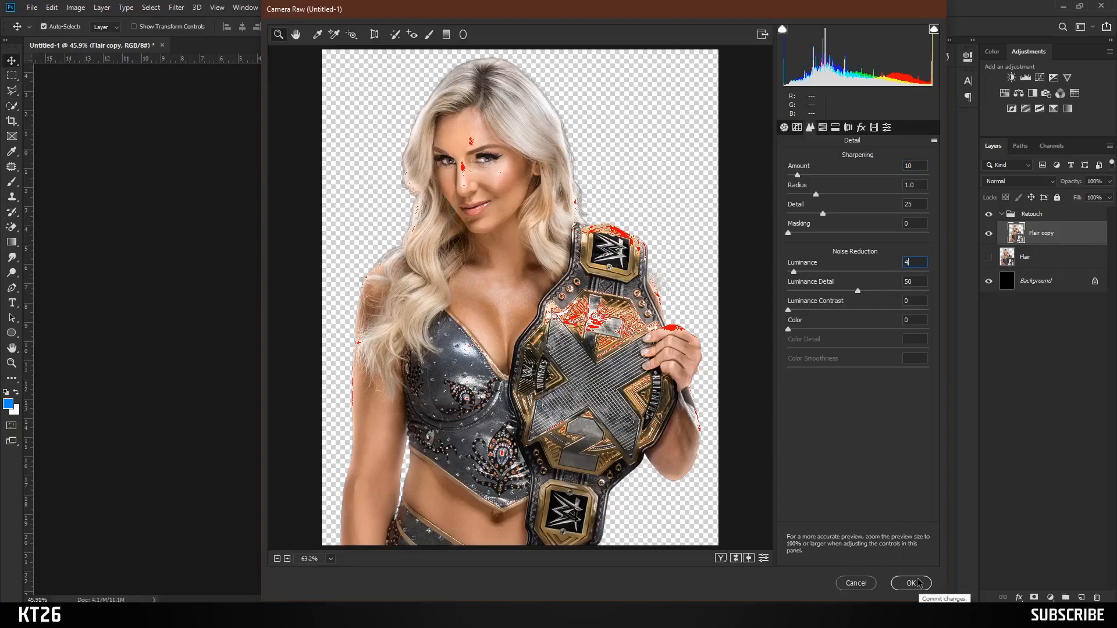
pyautogui.click(784, 127)
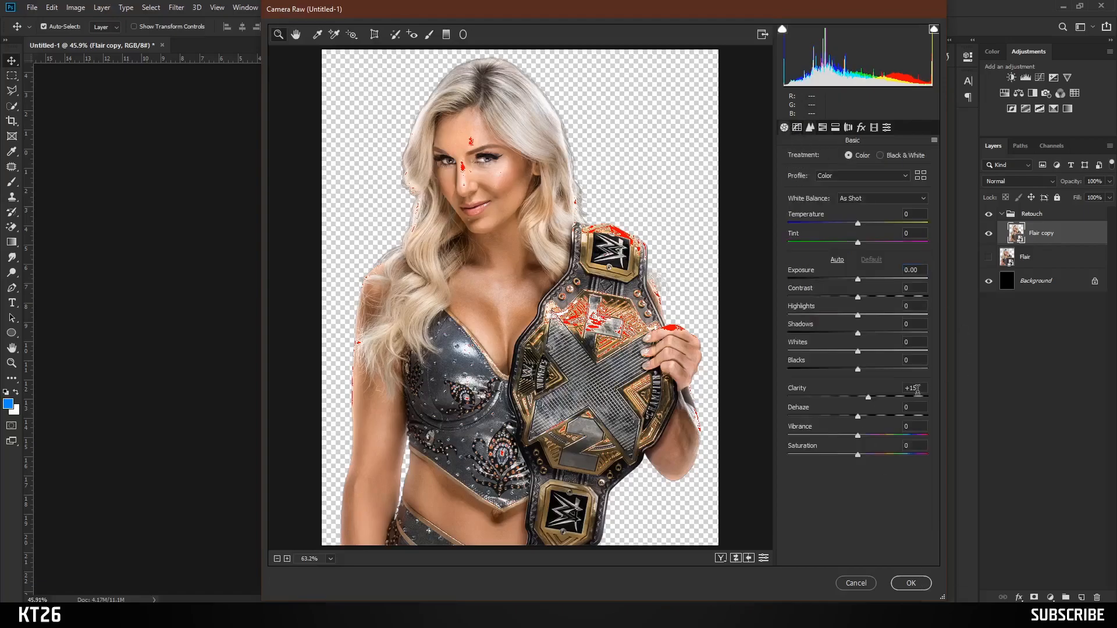
pyautogui.click(809, 128)
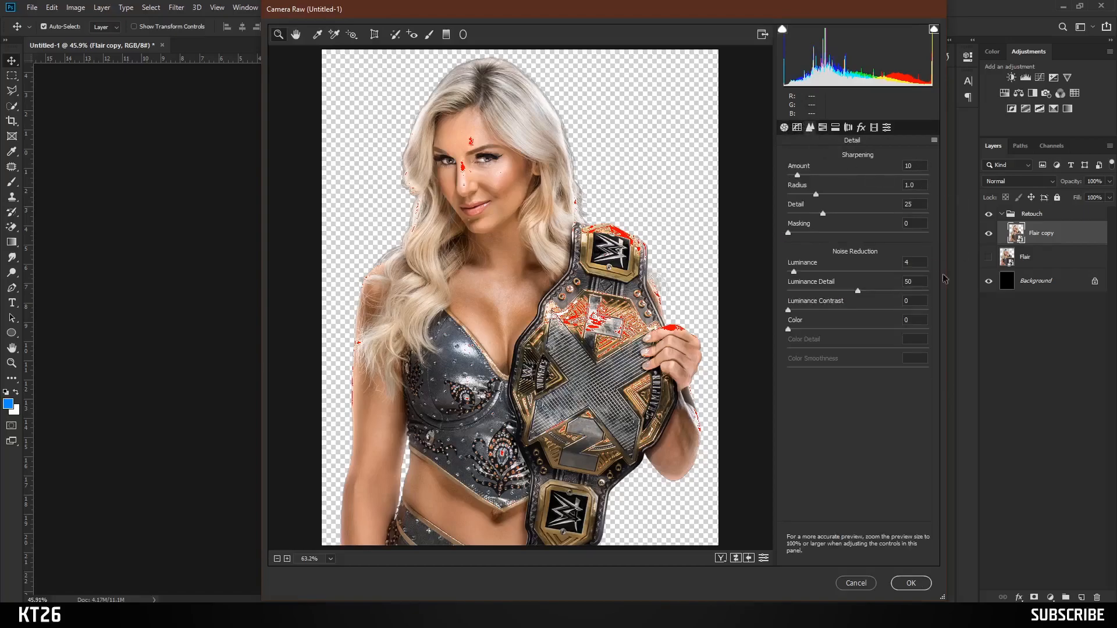
pyautogui.click(916, 584)
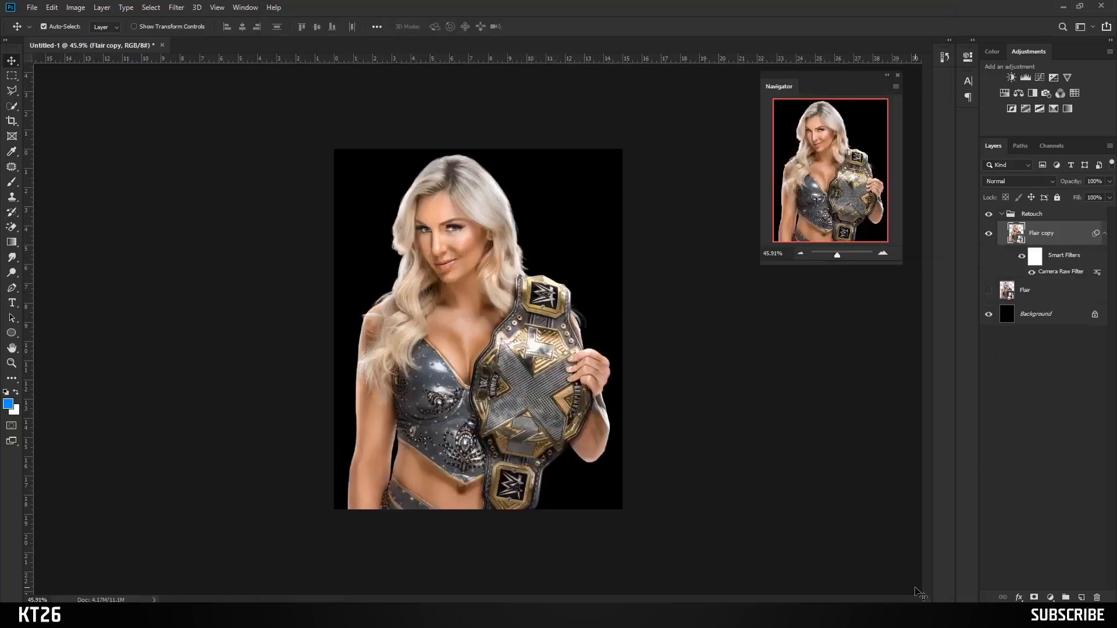
# Step: Add a Hue/Saturation adjustment clipped to Flair copy, with Hue -3 and Saturation +3
pyautogui.click(1005, 94)
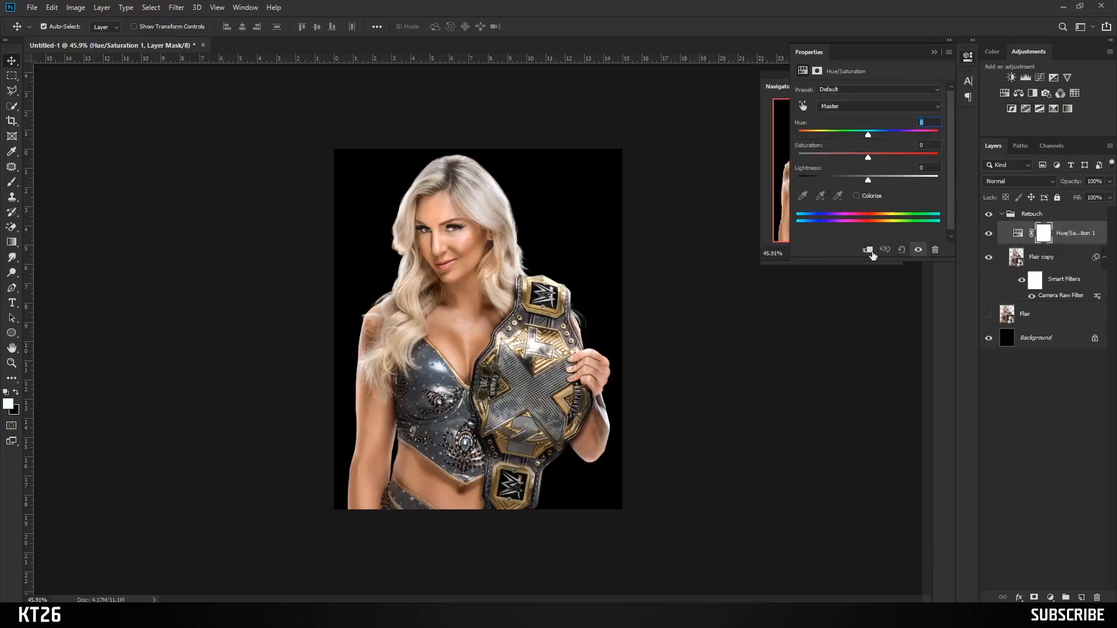
pyautogui.click(868, 251)
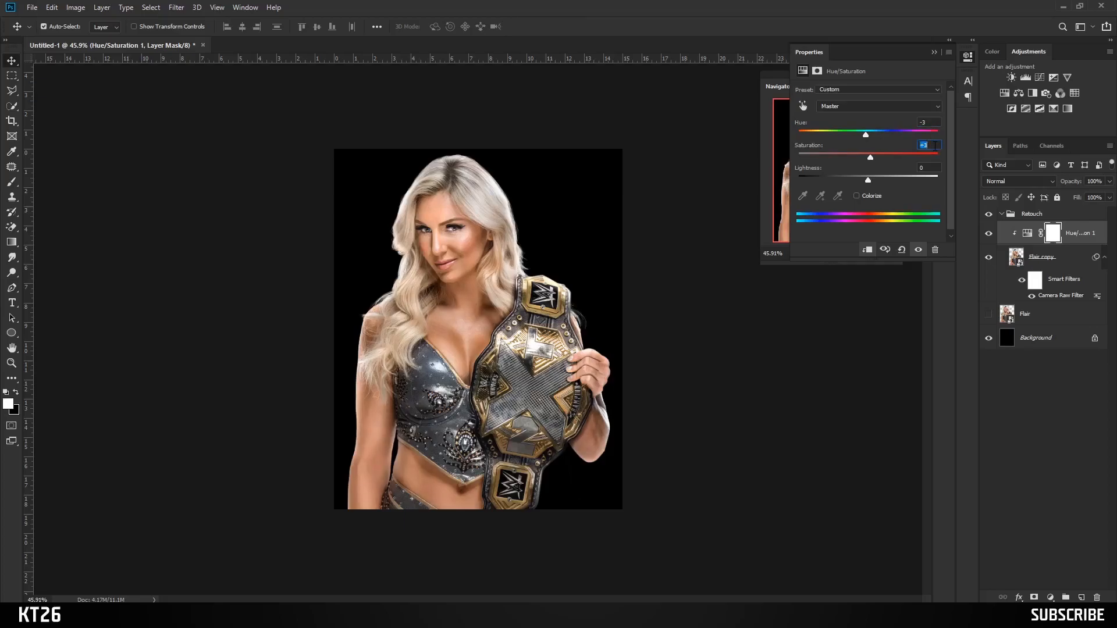
pyautogui.click(935, 53)
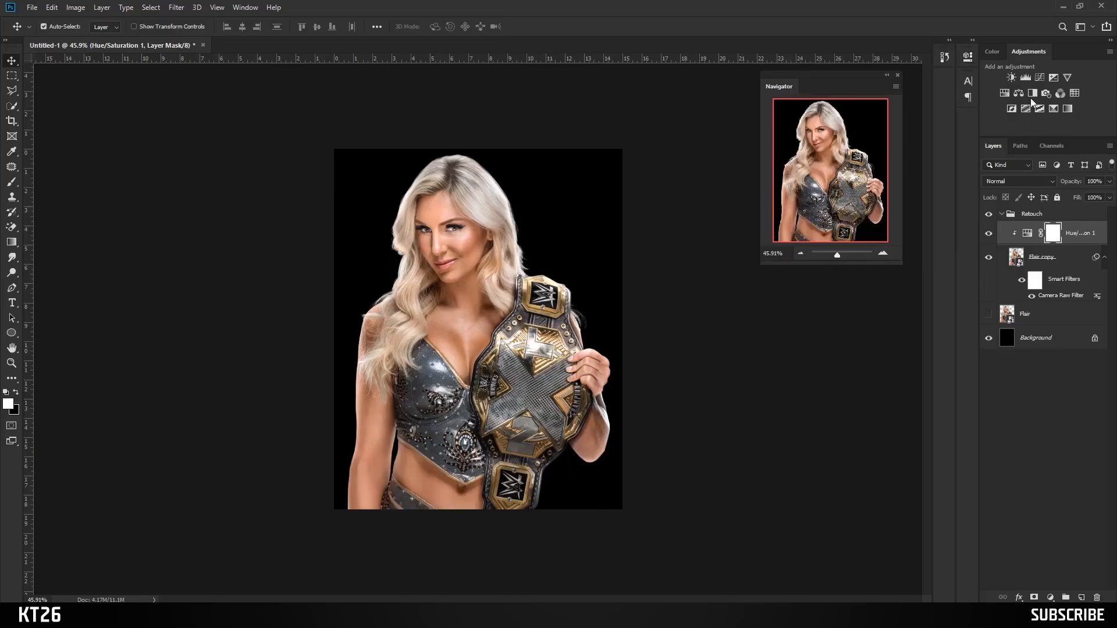
# Step: Add a Curves adjustment clipped to Flair copy and raise the RGB curve's midtones to brighten the subject
pyautogui.click(1040, 79)
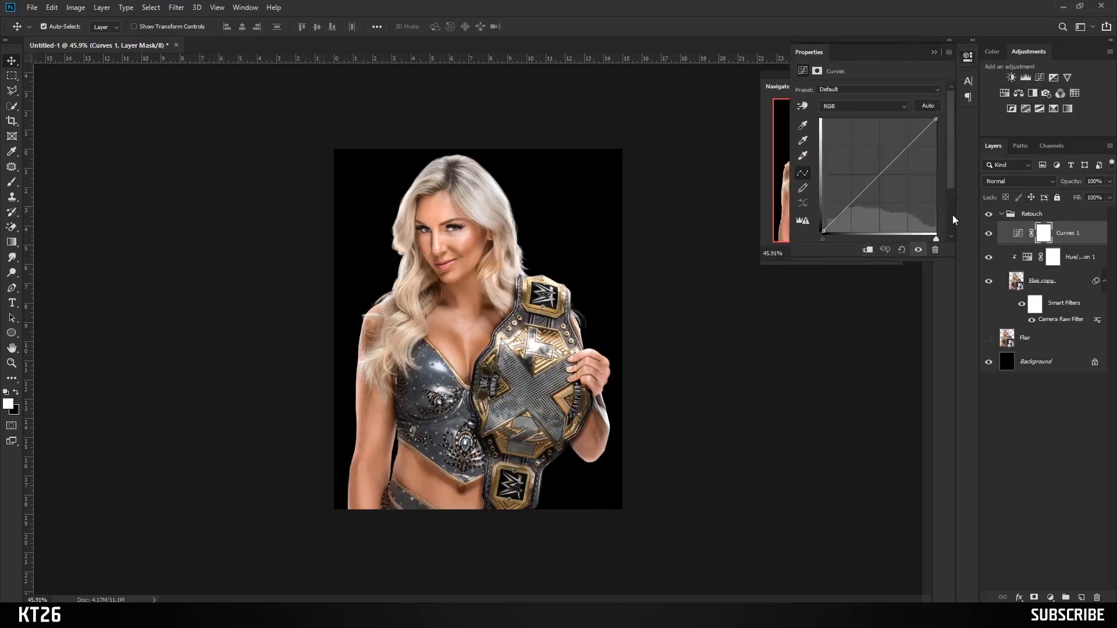
pyautogui.rightClick(1085, 238)
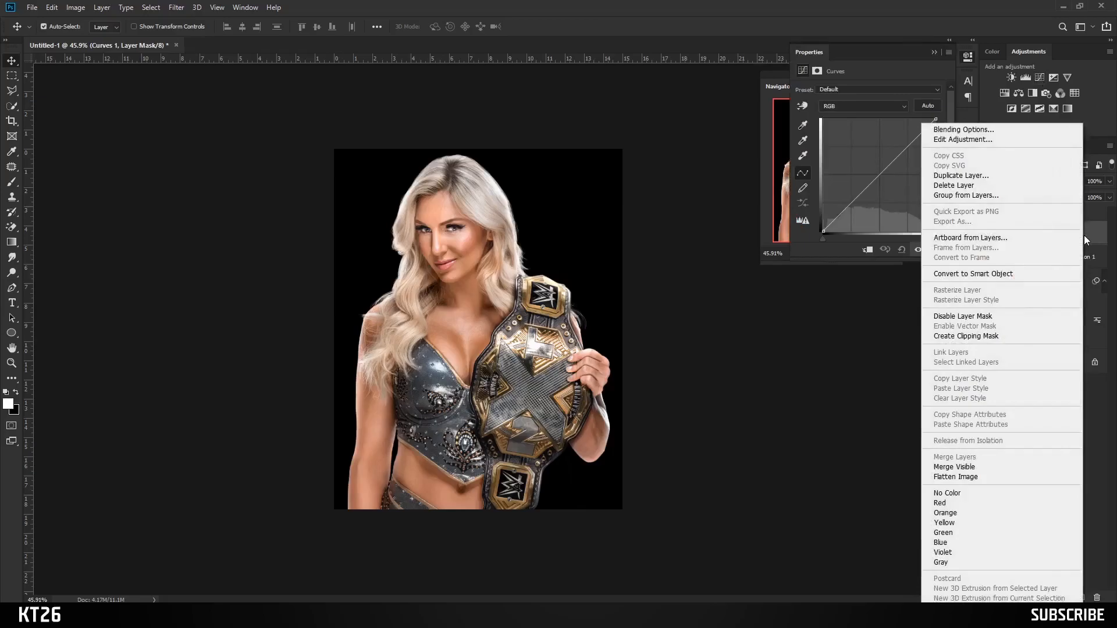
pyautogui.click(967, 337)
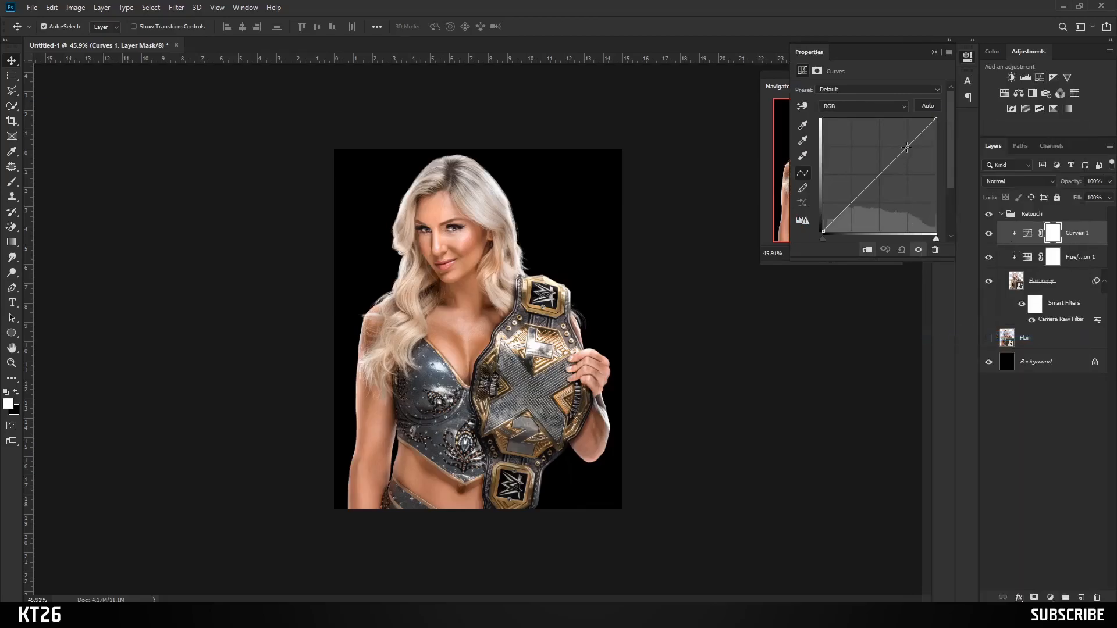
pyautogui.moveTo(907, 148); pyautogui.dragTo(879, 147)
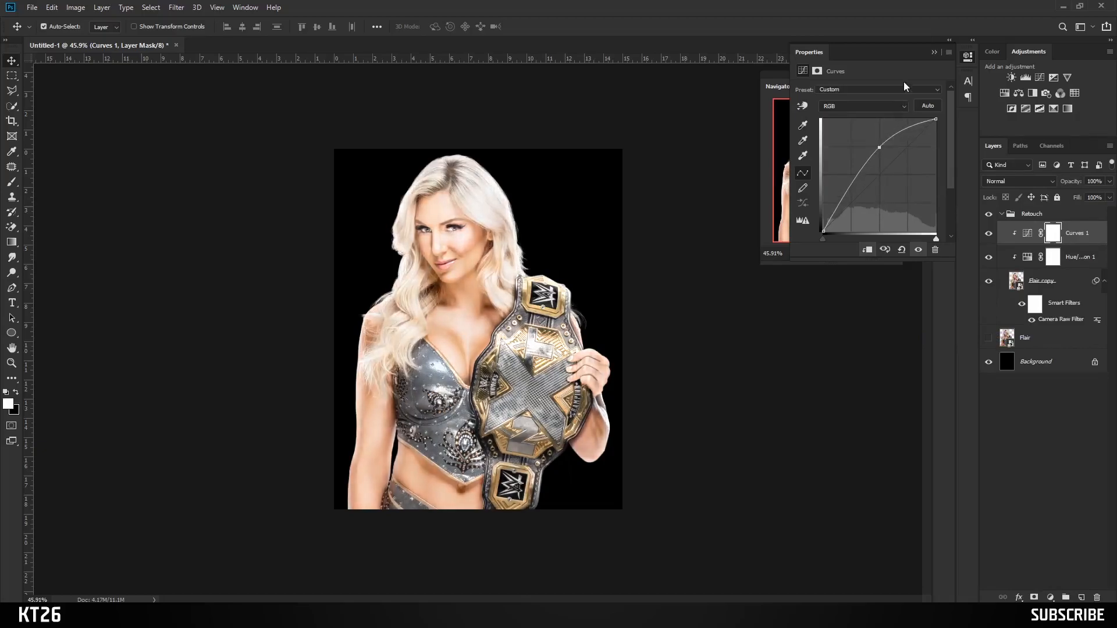
pyautogui.click(932, 53)
# Step: Rename the Curves layer as Dodge and duplicate it, making the duplicate a clipping mask too
pyautogui.doubleClick(1074, 233)
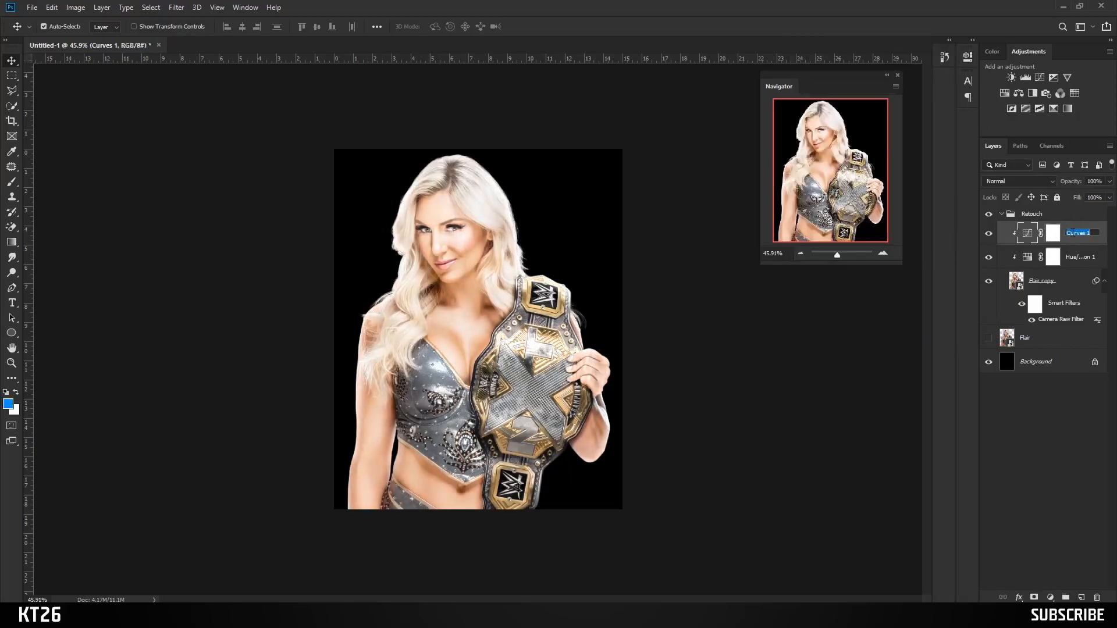
pyautogui.write('Dodge')
pyautogui.press('Return')
pyautogui.hotkey('ctrl', 'j')
pyautogui.rightClick(1022, 239)
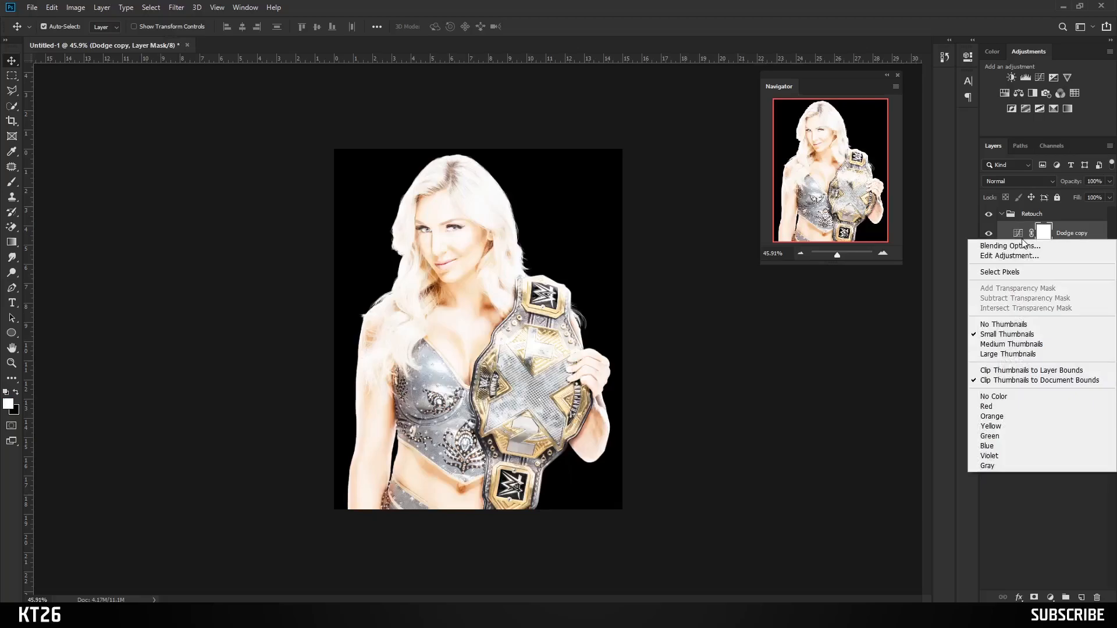
pyautogui.rightClick(1055, 235)
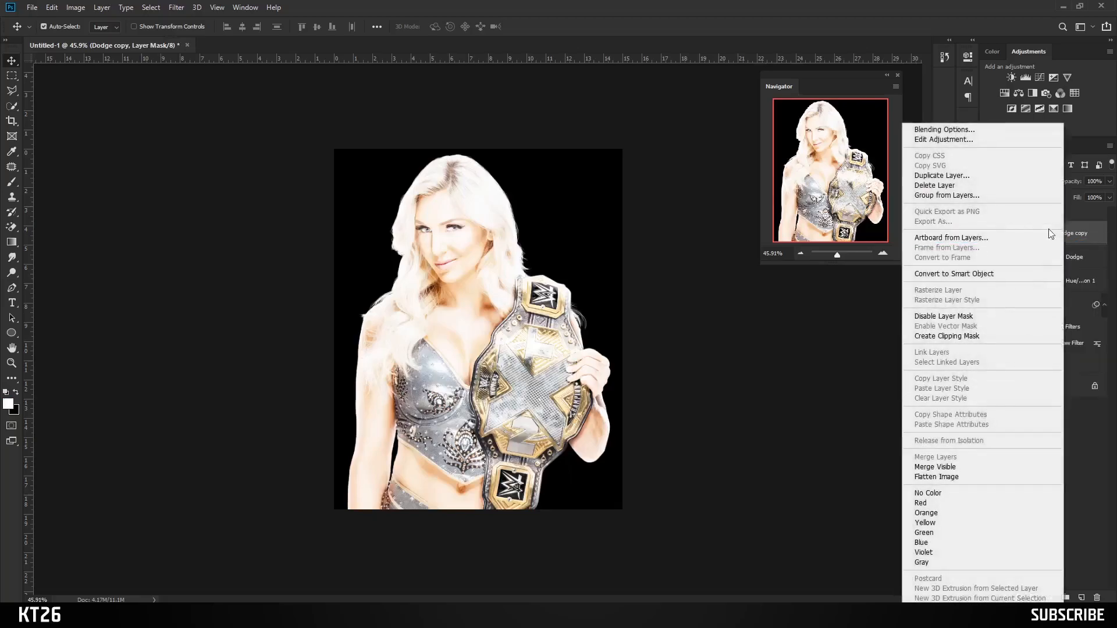
pyautogui.click(955, 338)
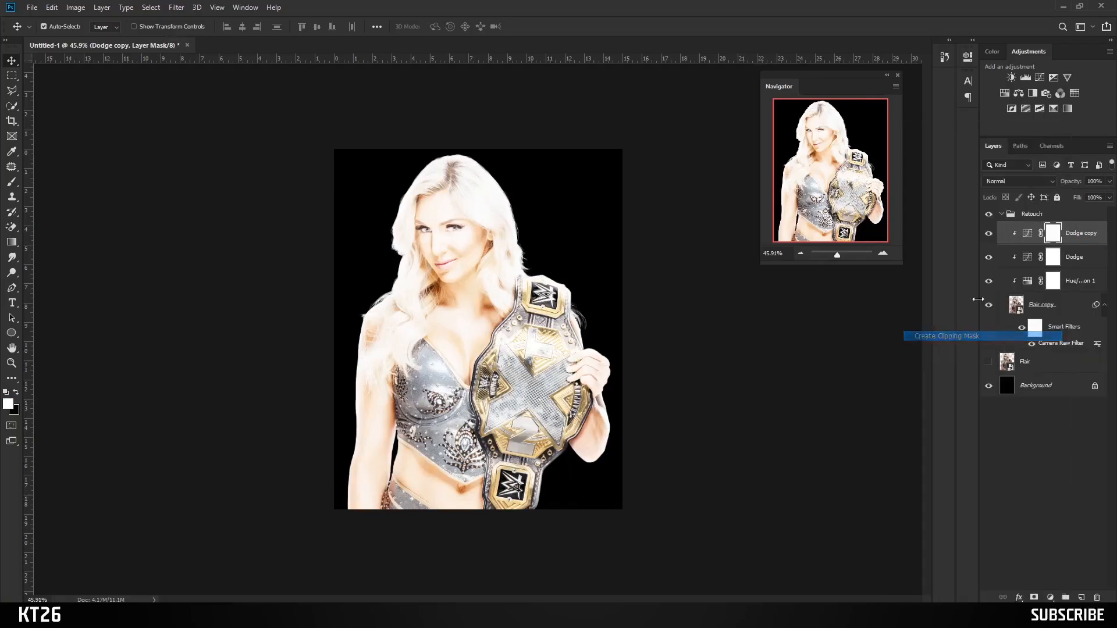
# Step: Pull the Dodge copy's RGB curve below the diagonal to darken the midtones, and rename the layer as Burn
pyautogui.doubleClick(1027, 233)
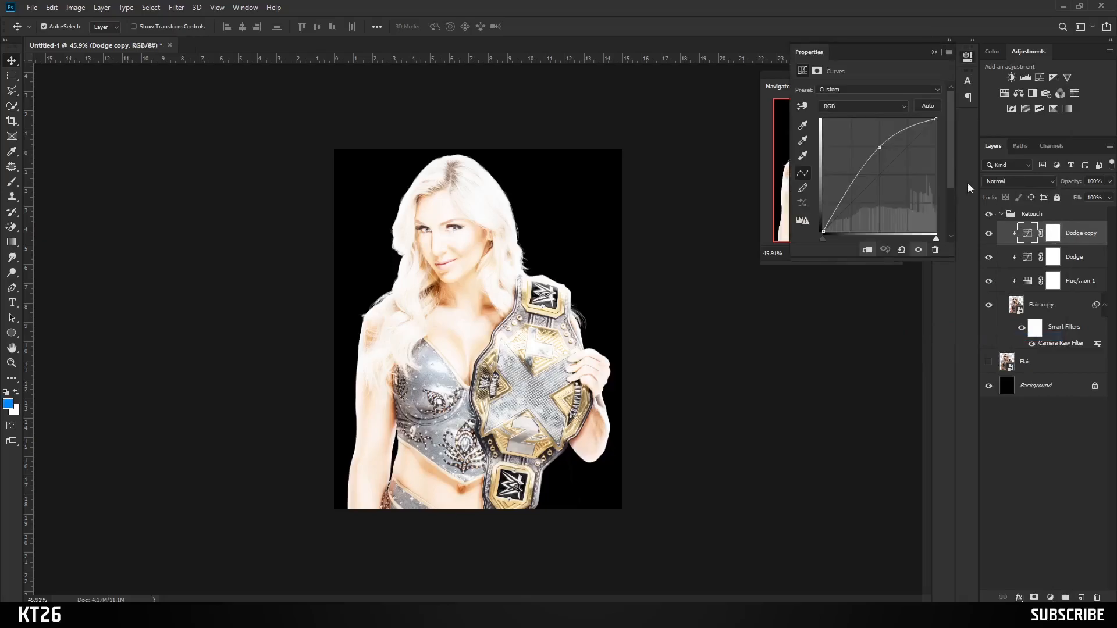
pyautogui.moveTo(879, 147); pyautogui.dragTo(879, 203)
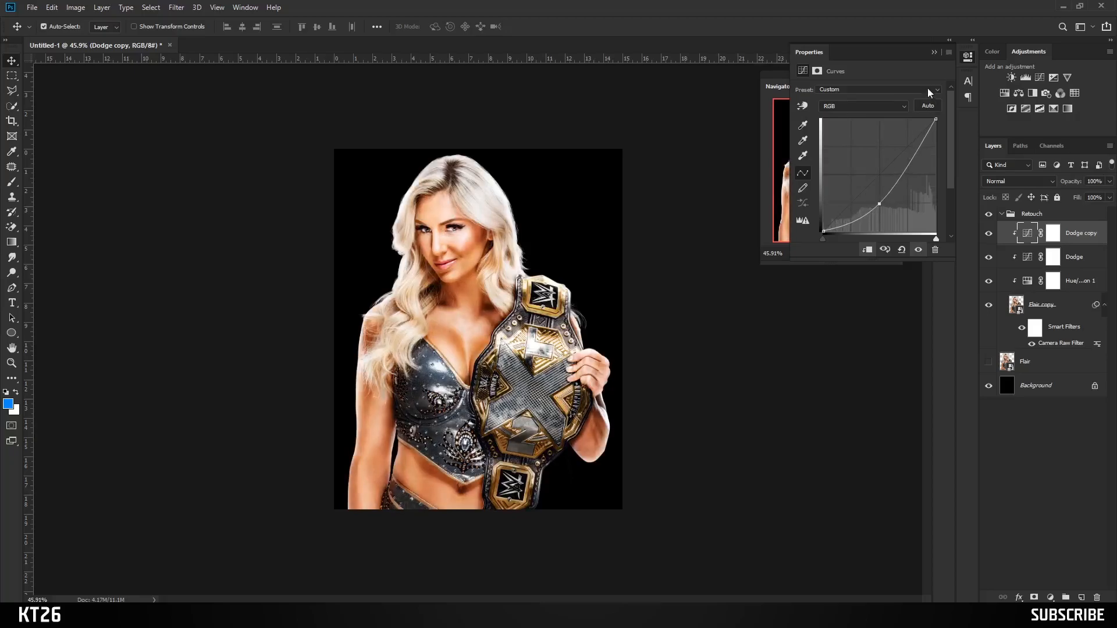
pyautogui.click(935, 54)
pyautogui.doubleClick(1082, 233)
pyautogui.write('Burn')
pyautogui.press('Return')
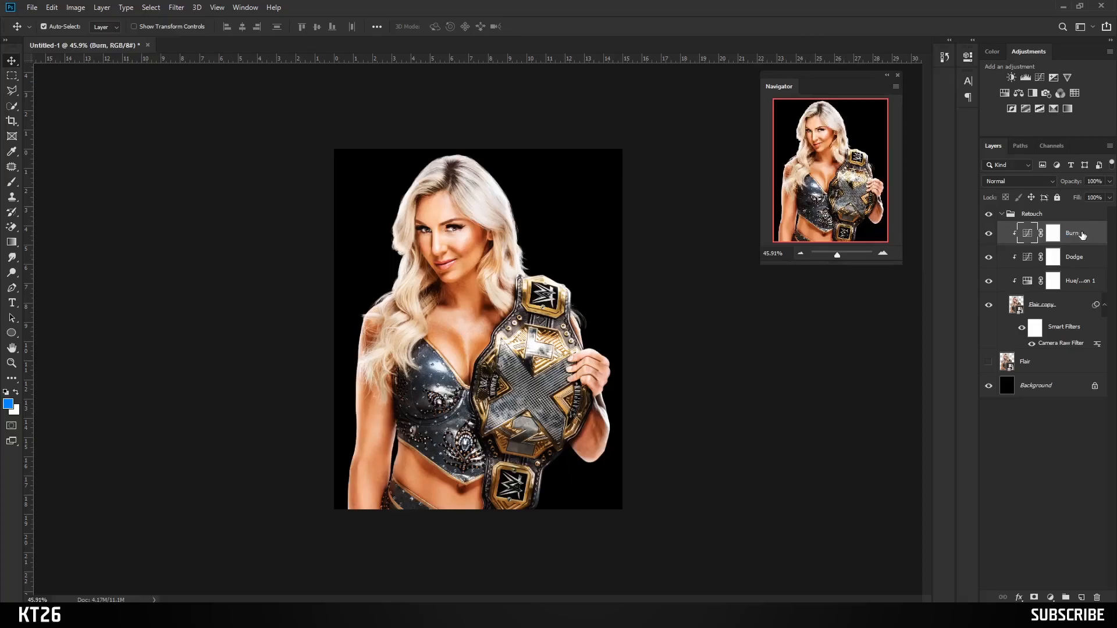
# Step: Invert the layer masks of the Burn and Dodge layers to black
pyautogui.click(1051, 233)
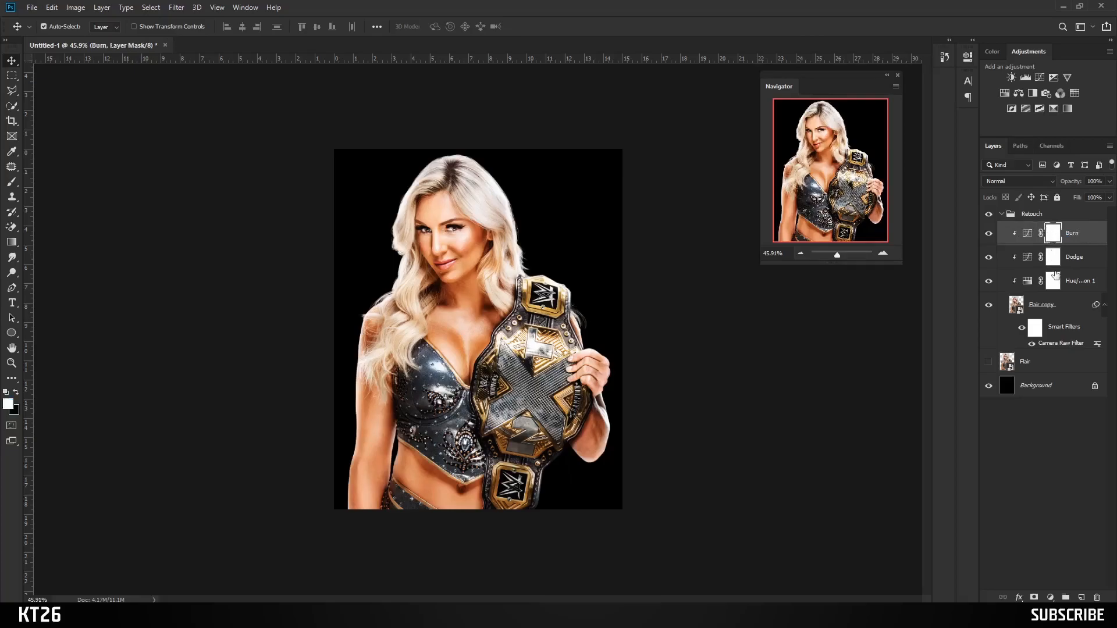
pyautogui.doubleClick(1052, 240)
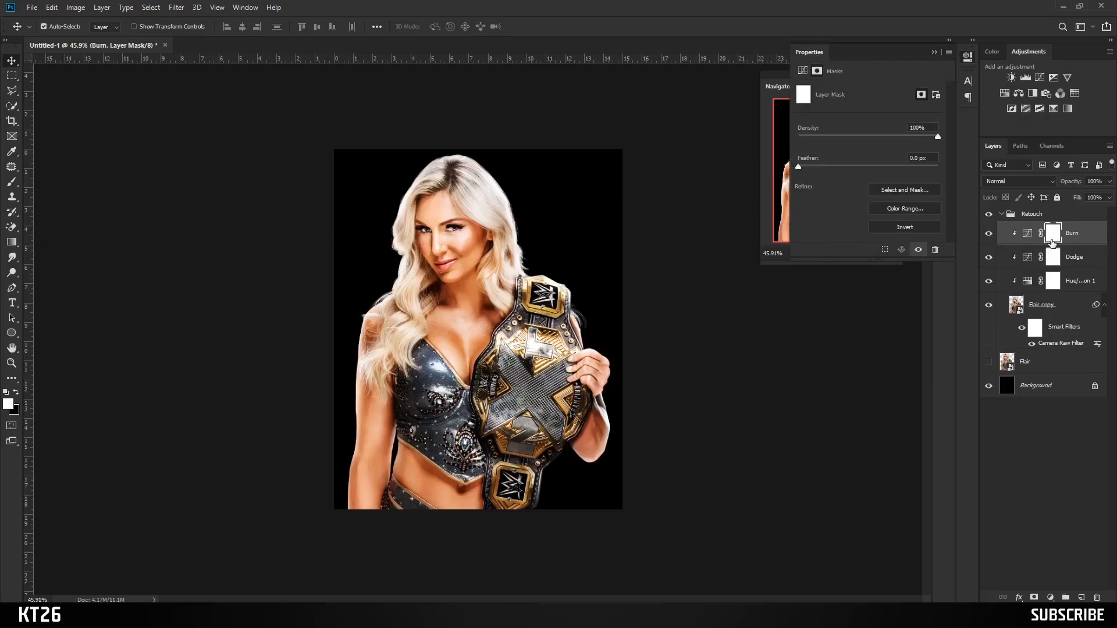
pyautogui.click(916, 227)
pyautogui.click(1055, 257)
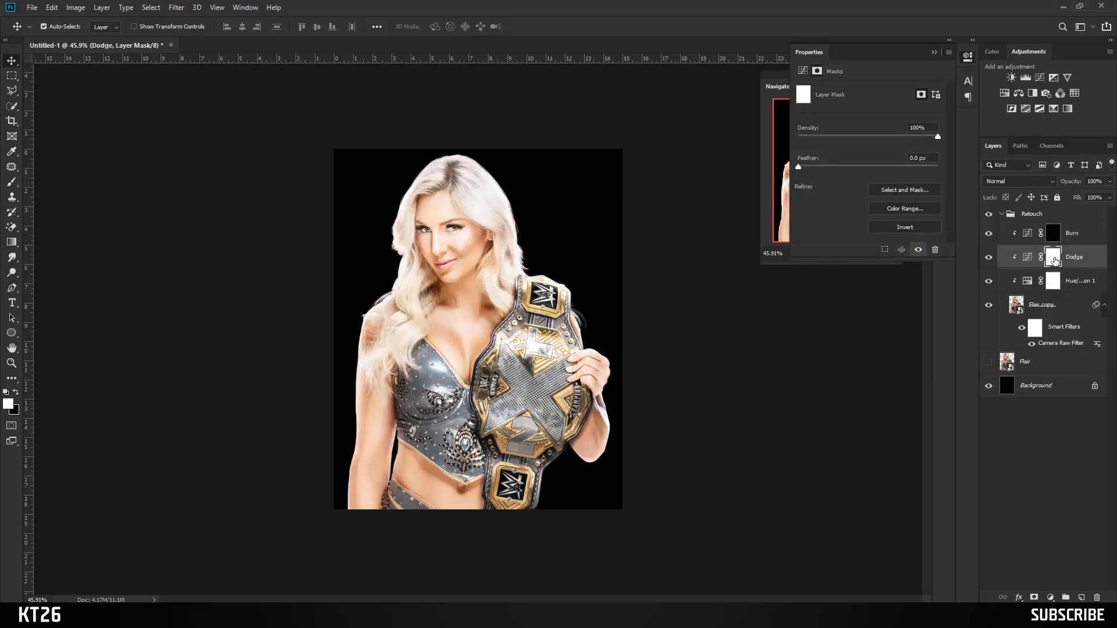
pyautogui.click(895, 229)
pyautogui.click(934, 52)
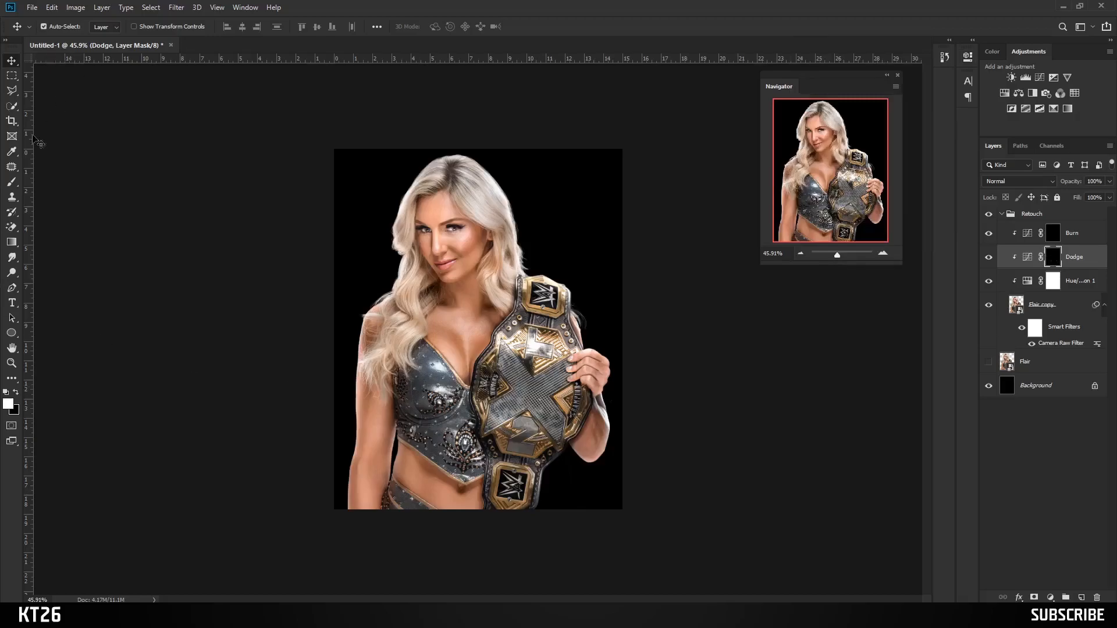
# Step: Set up the Brush tool with 10% flow and the first soft round brush from General Brushes at 0% hardness
pyautogui.moveTo(11, 185); pyautogui.dragTo(67, 188)
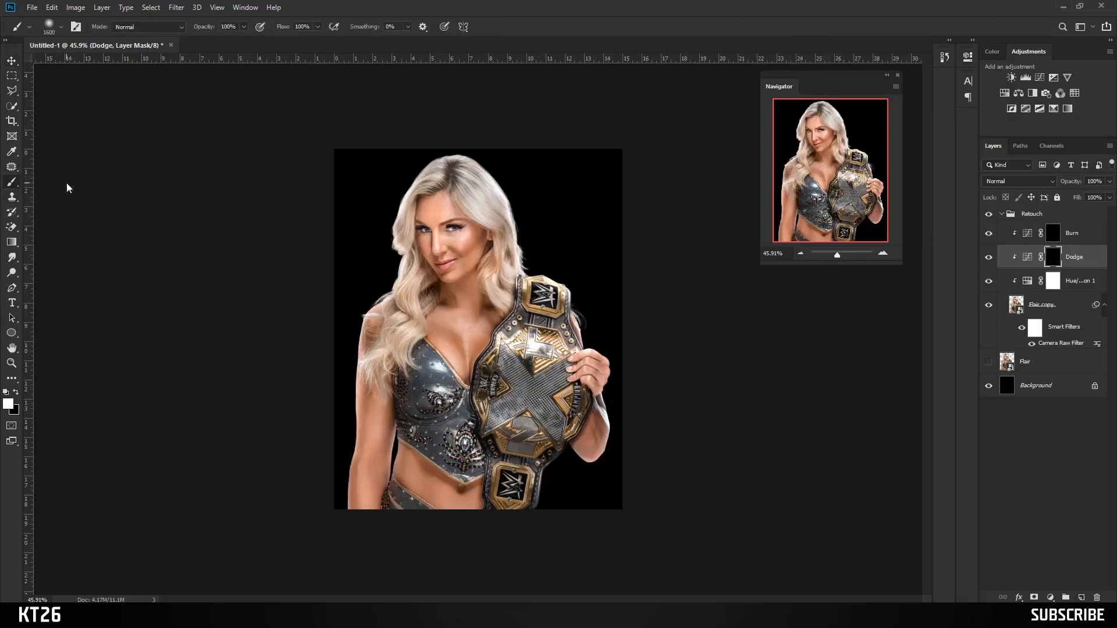
pyautogui.hotkey('shift', '1')
pyautogui.rightClick(444, 243)
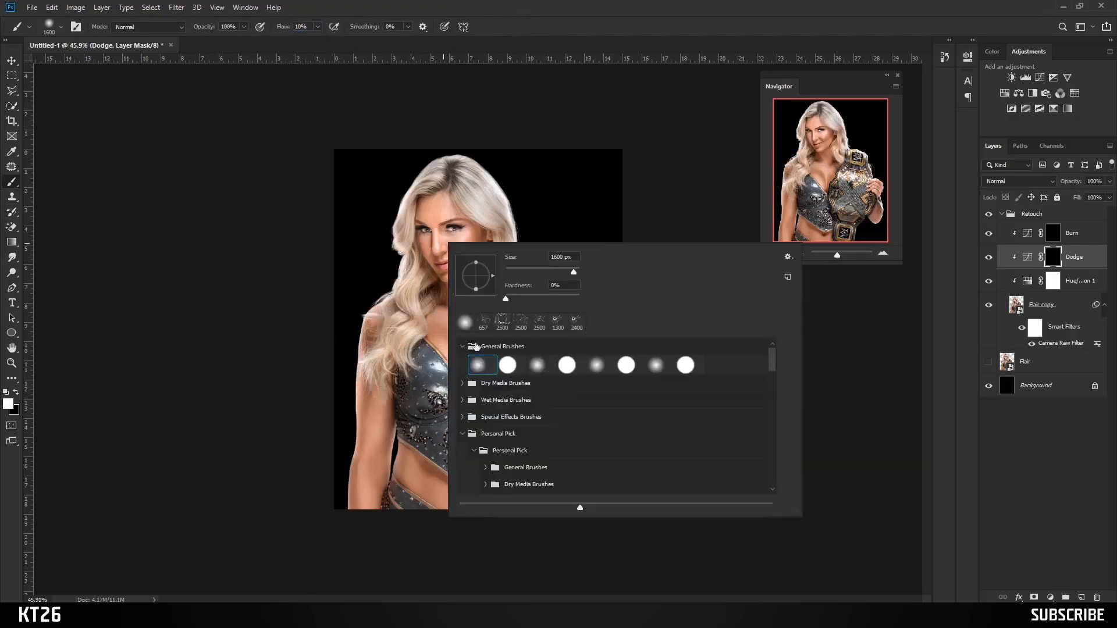
pyautogui.doubleClick(479, 368)
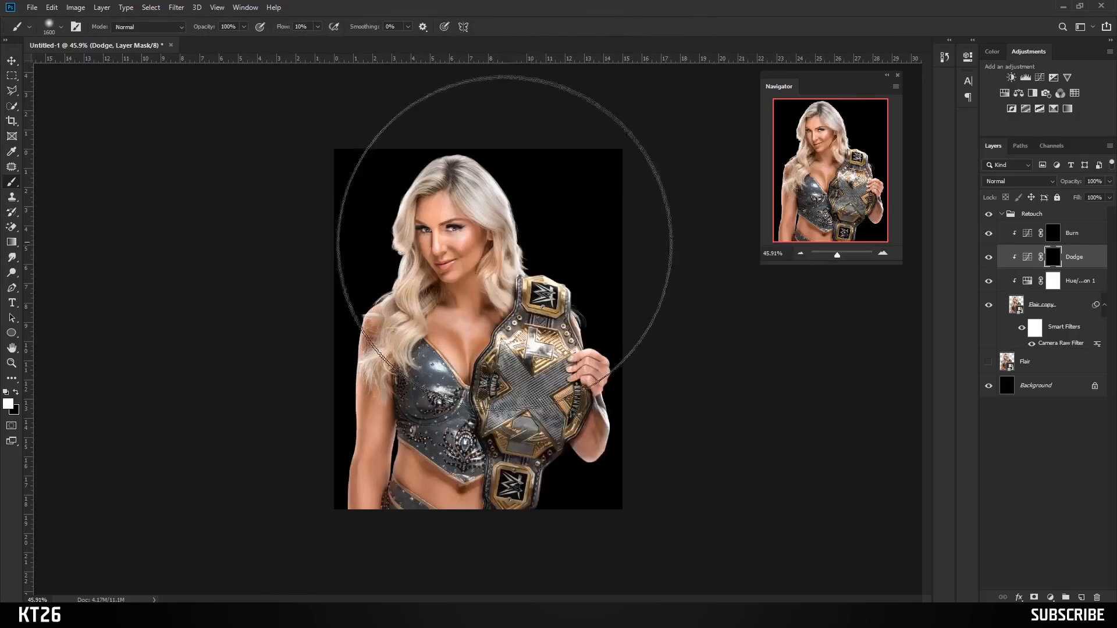
# Step: Reduce the brush size to 70 px and paint white on the Dodge mask to brighten the cheek highlights
pyautogui.press('[')
pyautogui.press('[')
pyautogui.press('[')
pyautogui.press('[')
pyautogui.press('[')
pyautogui.press('[')
pyautogui.press('[')
pyautogui.press('[')
pyautogui.press('[')
pyautogui.press('[')
pyautogui.press('[')
pyautogui.press('[')
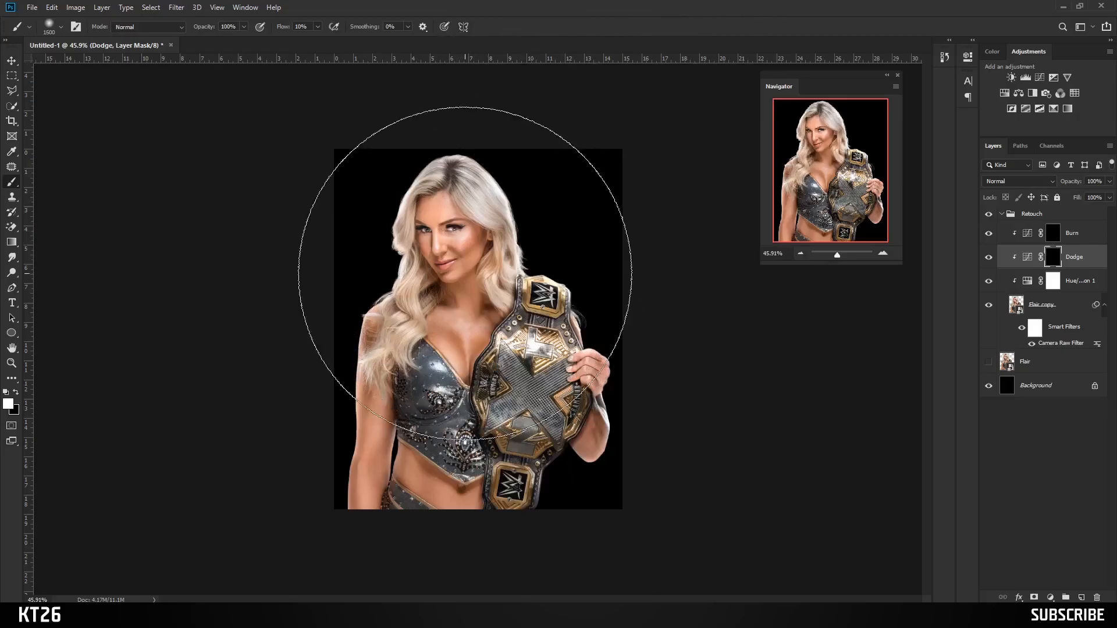
pyautogui.press('[')
pyautogui.press('[')
pyautogui.press('[')
pyautogui.press('[')
pyautogui.press('[')
pyautogui.press('[')
pyautogui.press('[')
pyautogui.press('[')
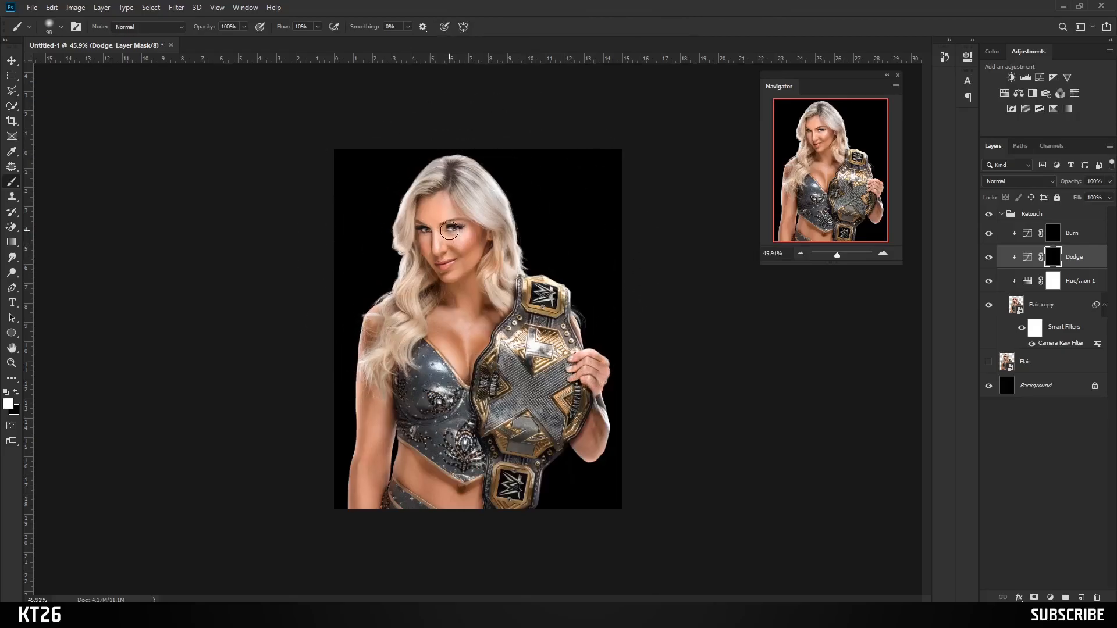
pyautogui.scroll(6, 453, 225)
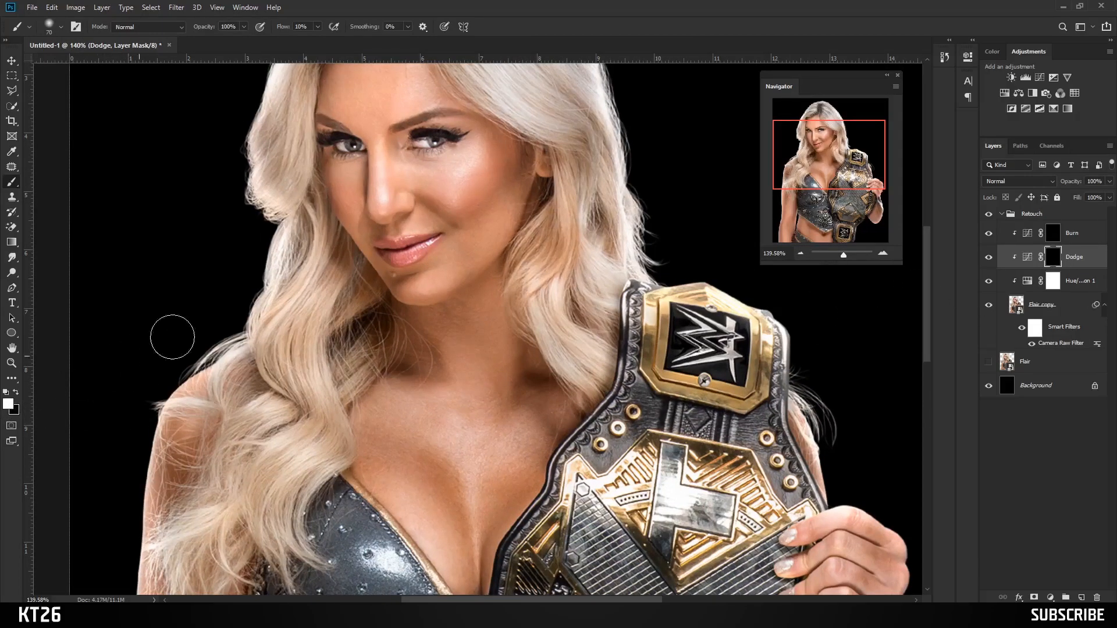
pyautogui.scroll(3, 422, 192)
pyautogui.moveTo(489, 135)
pyautogui.mouseDown()
pyautogui.moveTo(446, 165)
pyautogui.moveTo(402, 146)
pyautogui.mouseUp()
pyautogui.moveTo(449, 165); pyautogui.dragTo(506, 198)
# Step: Reduce the brush to 25 px and dodge the highlights along the nose and on the lips
pyautogui.press('[')
pyautogui.press('[')
pyautogui.press('[')
pyautogui.press('[')
pyautogui.press('[')
pyautogui.press('[')
pyautogui.press('[')
pyautogui.moveTo(405, 155); pyautogui.dragTo(415, 238)
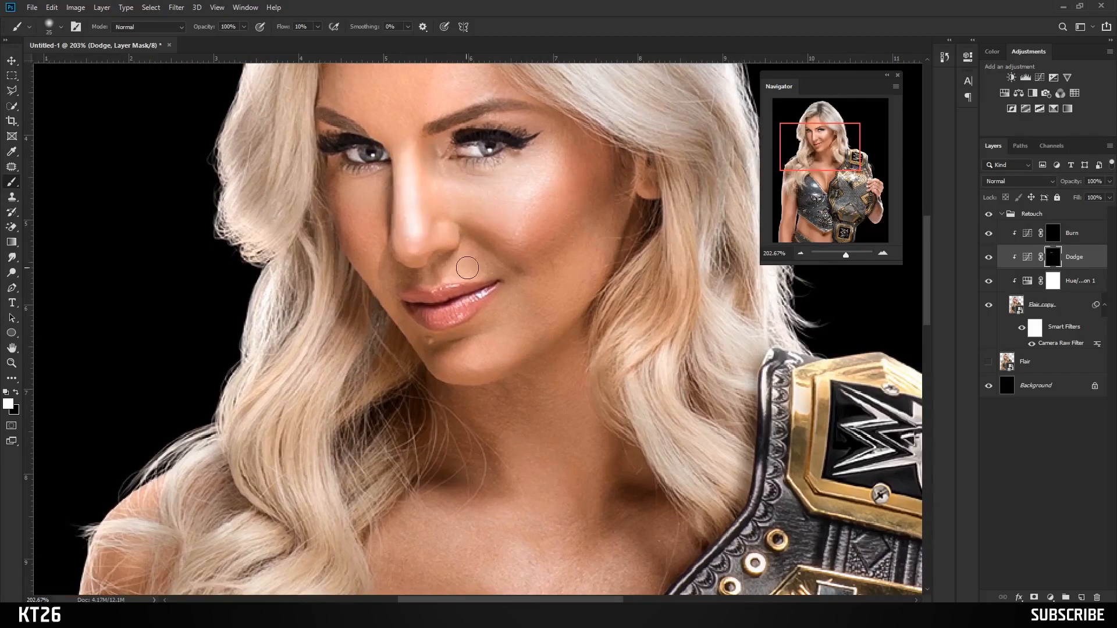
pyautogui.moveTo(437, 292)
pyautogui.mouseDown()
pyautogui.moveTo(469, 304)
pyautogui.moveTo(445, 321)
pyautogui.moveTo(453, 312)
pyautogui.mouseUp()
pyautogui.moveTo(398, 199)
pyautogui.mouseDown()
pyautogui.moveTo(394, 214)
pyautogui.moveTo(420, 240)
pyautogui.moveTo(442, 305)
pyautogui.mouseUp()
# Step: Enlarge the brush in stages from 30 px to 50 px and dodge the forehead and remaining face highlights
pyautogui.press(']')
pyautogui.press(']')
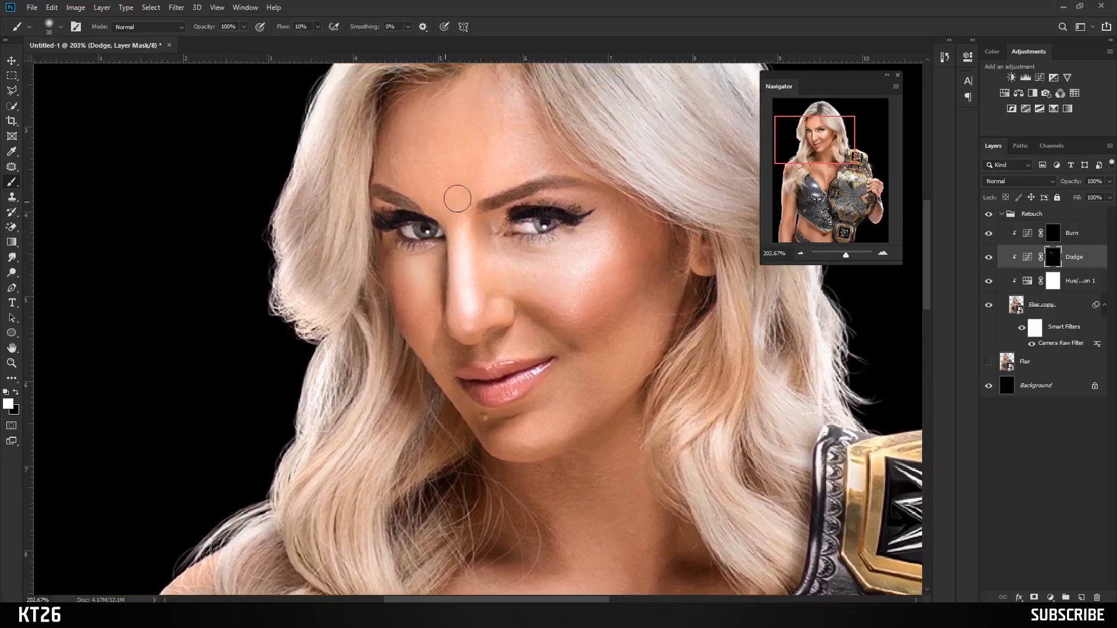
pyautogui.moveTo(525, 190)
pyautogui.mouseDown()
pyautogui.moveTo(460, 135)
pyautogui.moveTo(468, 145)
pyautogui.mouseUp()
pyautogui.press(']')
pyautogui.moveTo(568, 317)
pyautogui.mouseDown()
pyautogui.moveTo(477, 387)
pyautogui.moveTo(521, 355)
pyautogui.mouseUp()
pyautogui.moveTo(530, 302); pyautogui.dragTo(487, 131)
pyautogui.moveTo(453, 272); pyautogui.dragTo(463, 270)
# Step: Dodge the highlights in the hair on both sides of the face and over the crown
pyautogui.moveTo(518, 353)
pyautogui.mouseDown()
pyautogui.moveTo(492, 321)
pyautogui.moveTo(517, 279)
pyautogui.moveTo(535, 333)
pyautogui.moveTo(541, 321)
pyautogui.moveTo(703, 368)
pyautogui.mouseUp()
pyautogui.moveTo(477, 396); pyautogui.dragTo(591, 455)
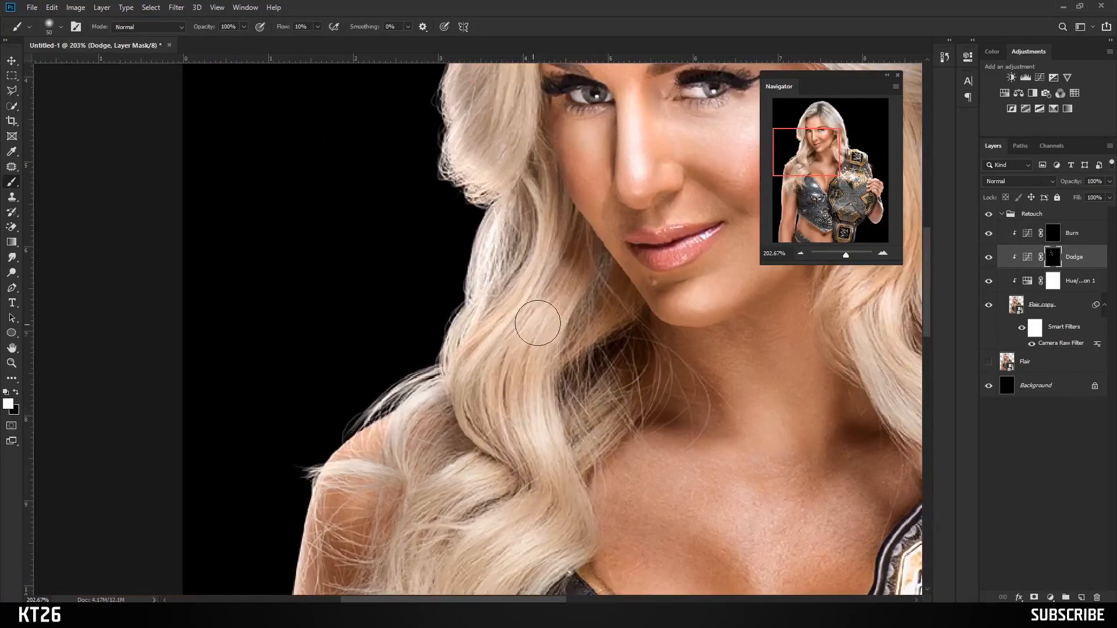
pyautogui.moveTo(553, 264); pyautogui.dragTo(560, 379)
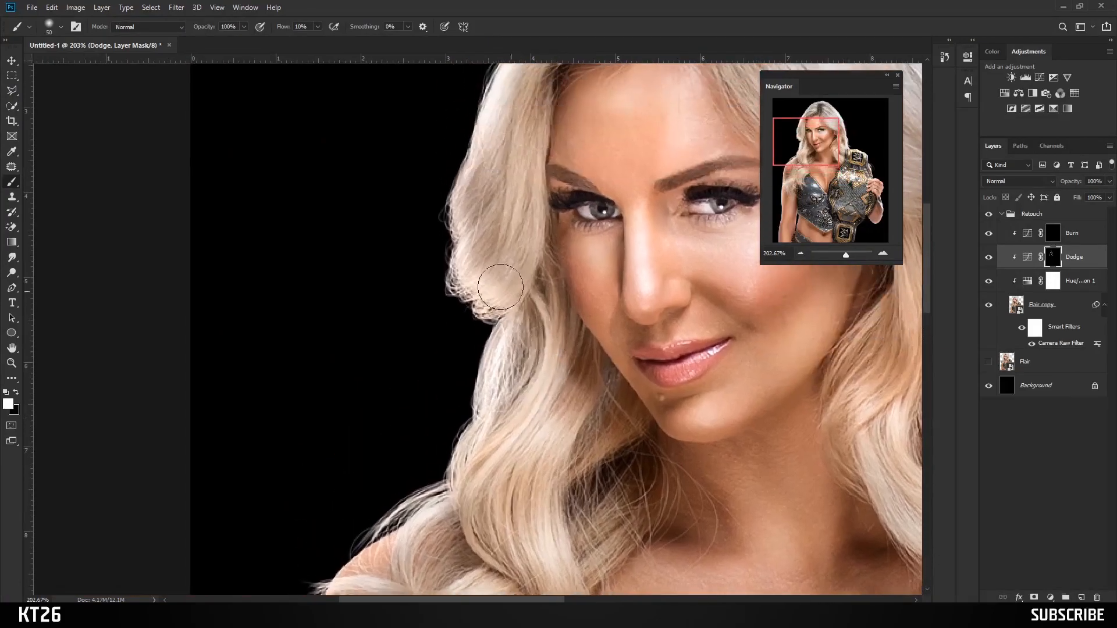
pyautogui.moveTo(525, 182); pyautogui.dragTo(500, 327)
pyautogui.moveTo(602, 123); pyautogui.dragTo(530, 219)
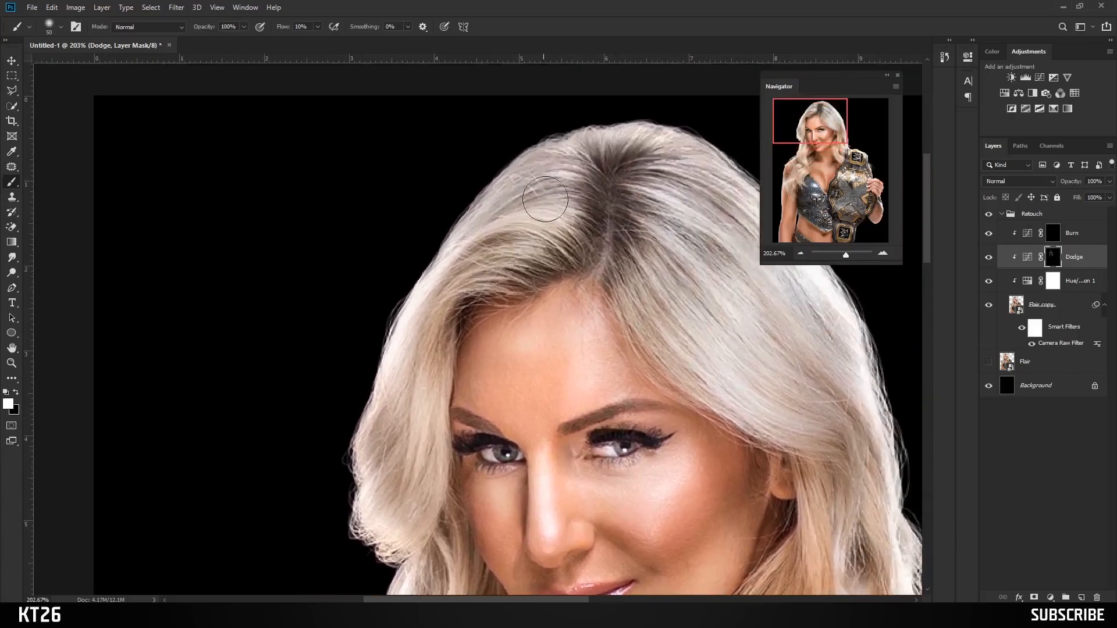
pyautogui.moveTo(743, 306); pyautogui.dragTo(592, 264)
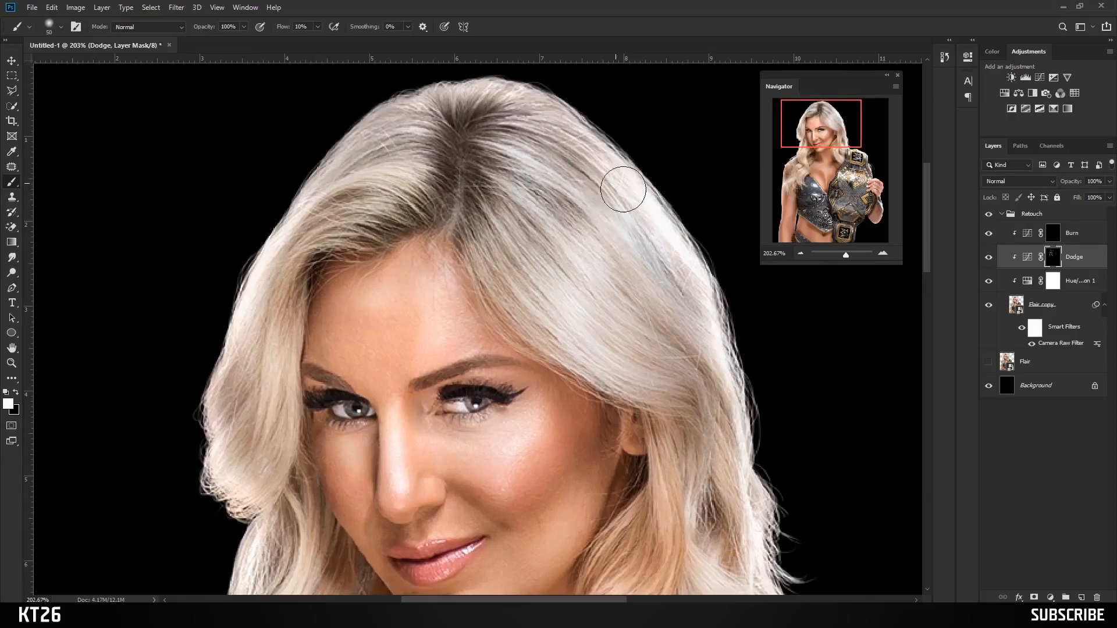
pyautogui.moveTo(668, 378)
pyautogui.mouseDown()
pyautogui.moveTo(550, 274)
pyautogui.moveTo(512, 220)
pyautogui.mouseUp()
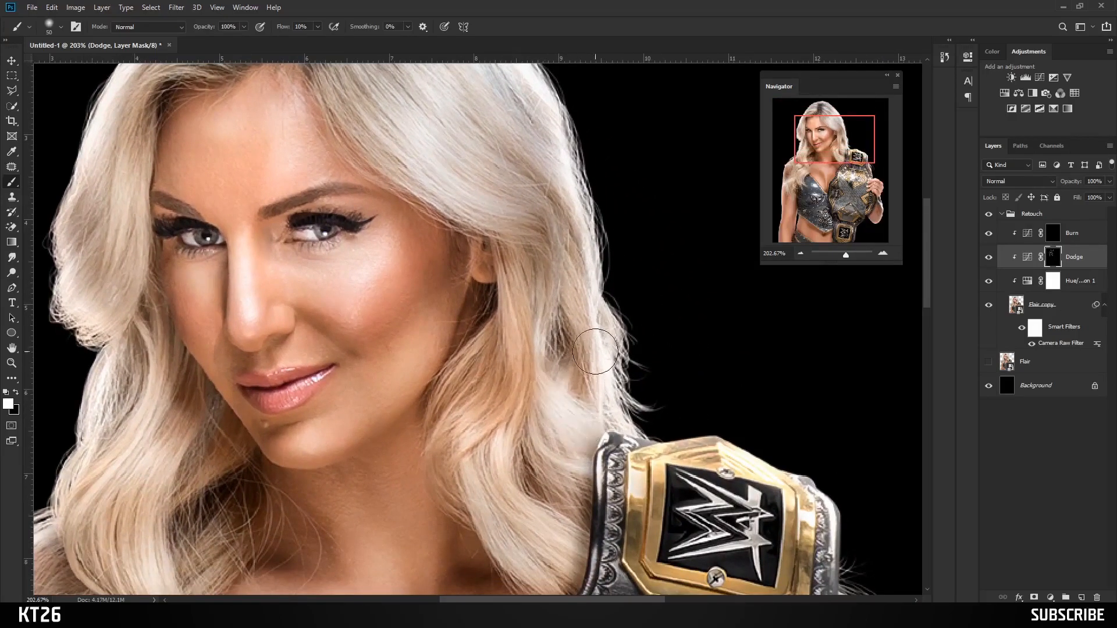
pyautogui.moveTo(602, 349); pyautogui.dragTo(569, 253)
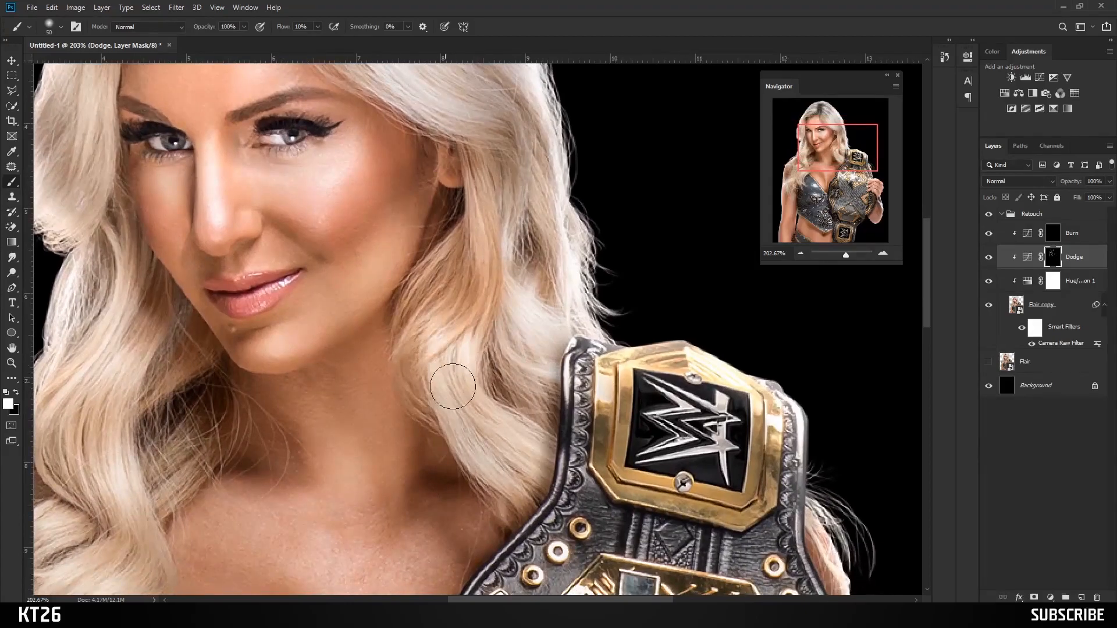
# Step: Dodge the highlights on the chest and the upper part of the metallic outfit
pyautogui.moveTo(509, 448); pyautogui.dragTo(356, 238)
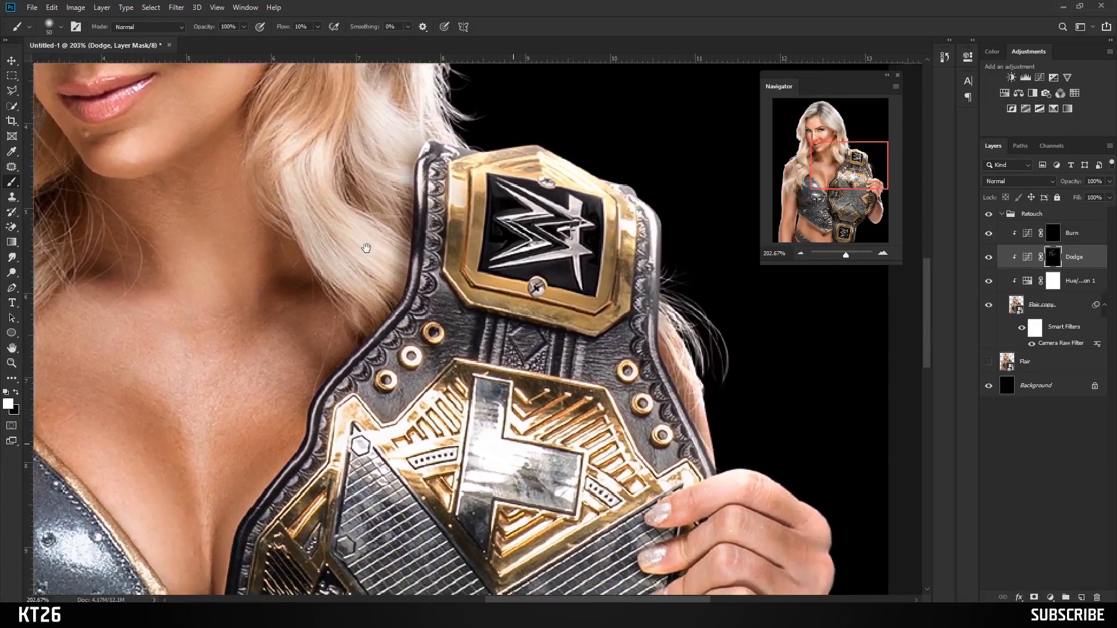
pyautogui.moveTo(170, 341)
pyautogui.mouseDown()
pyautogui.moveTo(399, 328)
pyautogui.moveTo(391, 335)
pyautogui.moveTo(427, 412)
pyautogui.moveTo(448, 382)
pyautogui.mouseUp()
pyautogui.moveTo(457, 499); pyautogui.dragTo(461, 424)
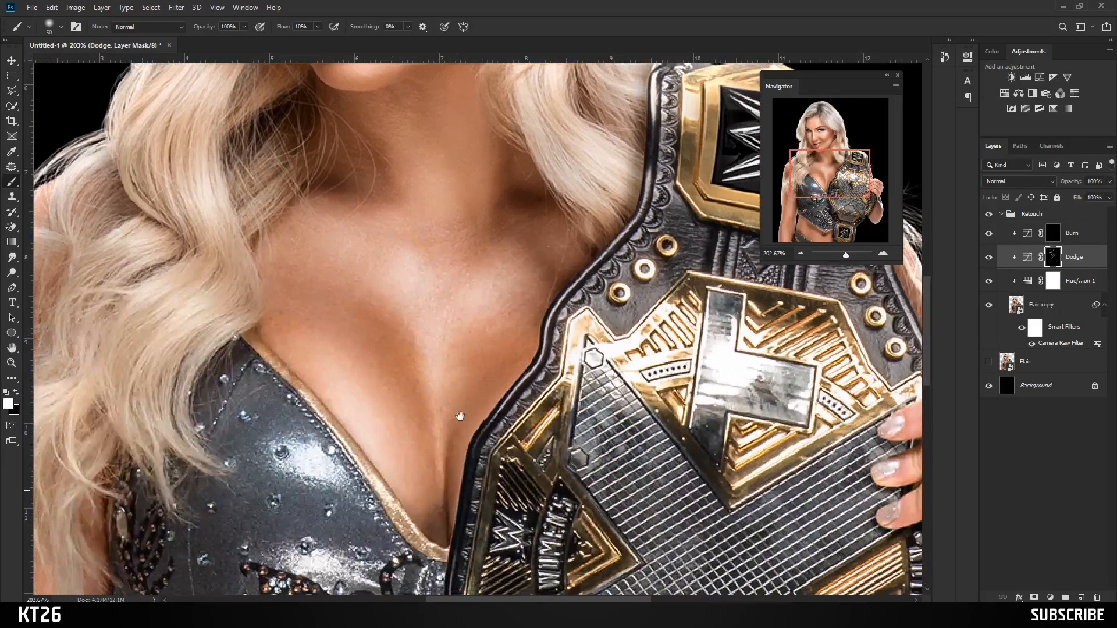
pyautogui.moveTo(455, 471); pyautogui.dragTo(510, 342)
pyautogui.moveTo(332, 318)
pyautogui.mouseDown()
pyautogui.moveTo(309, 422)
pyautogui.moveTo(388, 453)
pyautogui.moveTo(343, 368)
pyautogui.mouseUp()
pyautogui.moveTo(403, 449); pyautogui.dragTo(382, 336)
pyautogui.scroll(-3, 373, 335)
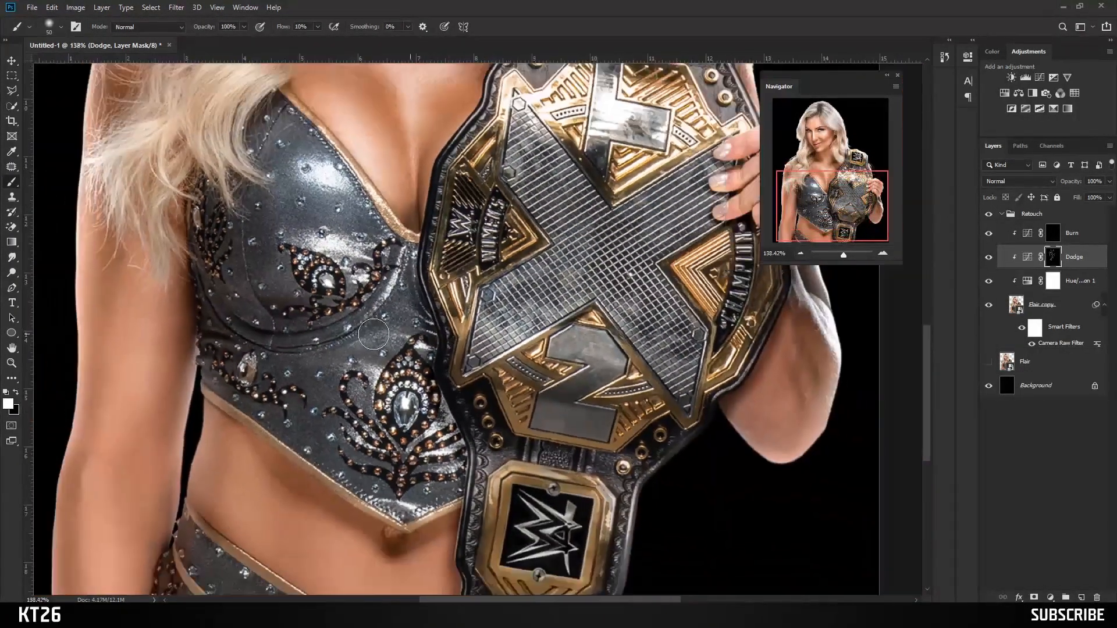
# Step: Dodge the highlights on the arms, the abdomen and the hand holding the belt
pyautogui.moveTo(168, 273)
pyautogui.mouseDown()
pyautogui.moveTo(183, 346)
pyautogui.moveTo(166, 436)
pyautogui.mouseUp()
pyautogui.moveTo(165, 337)
pyautogui.mouseDown()
pyautogui.moveTo(156, 504)
pyautogui.moveTo(192, 540)
pyautogui.moveTo(245, 475)
pyautogui.moveTo(273, 469)
pyautogui.moveTo(280, 486)
pyautogui.moveTo(339, 516)
pyautogui.mouseUp()
pyautogui.press('[')
pyautogui.press('[')
pyautogui.moveTo(713, 394); pyautogui.dragTo(710, 466)
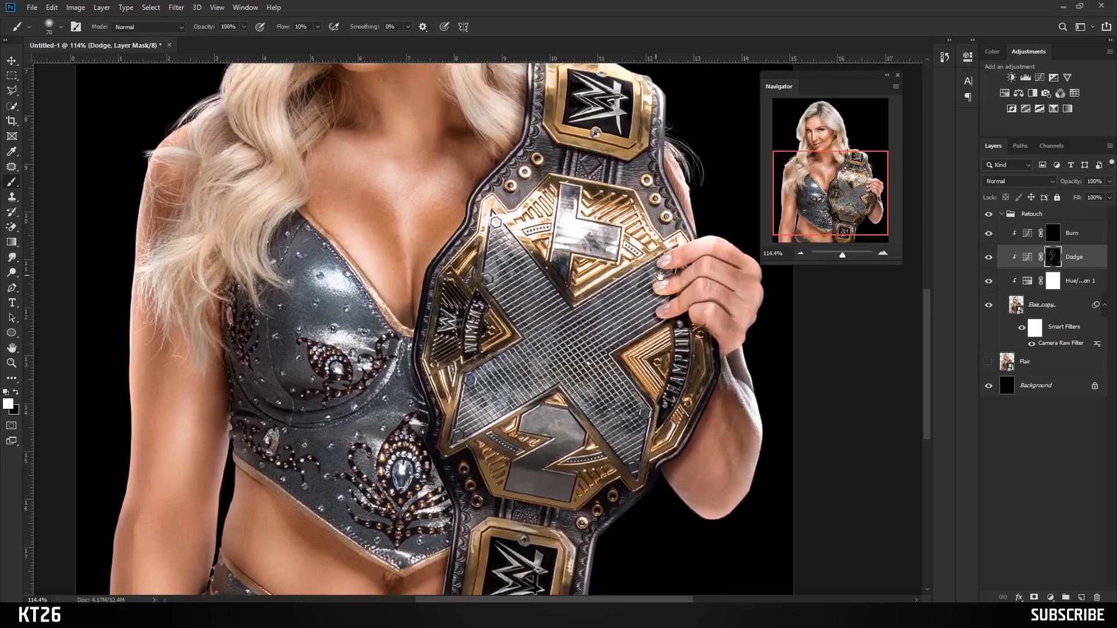
pyautogui.moveTo(661, 275); pyautogui.dragTo(655, 271)
# Step: Enlarge the brush to 90 px and dodge the shiny plates of the championship belt
pyautogui.press(']')
pyautogui.press(']')
pyautogui.moveTo(559, 205)
pyautogui.mouseDown()
pyautogui.moveTo(537, 198)
pyautogui.moveTo(576, 189)
pyautogui.moveTo(564, 156)
pyautogui.mouseUp()
pyautogui.moveTo(536, 245)
pyautogui.mouseDown()
pyautogui.moveTo(527, 273)
pyautogui.moveTo(599, 268)
pyautogui.moveTo(524, 326)
pyautogui.moveTo(634, 334)
pyautogui.moveTo(661, 360)
pyautogui.moveTo(646, 394)
pyautogui.moveTo(605, 413)
pyautogui.moveTo(567, 428)
pyautogui.moveTo(517, 419)
pyautogui.moveTo(489, 439)
pyautogui.mouseUp()
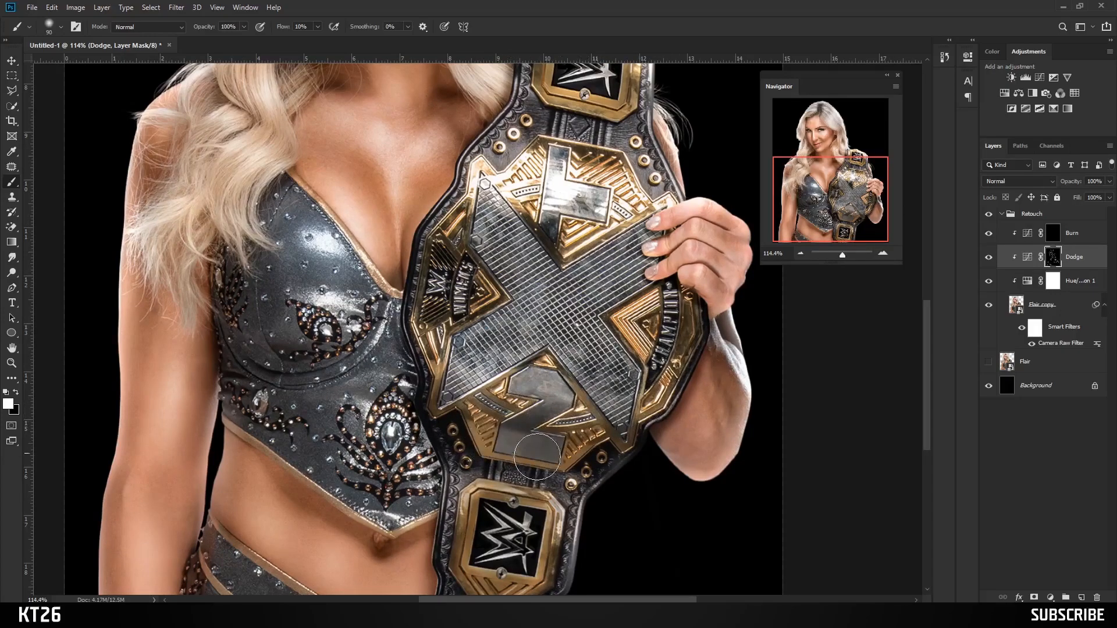
pyautogui.scroll(-2, 492, 439)
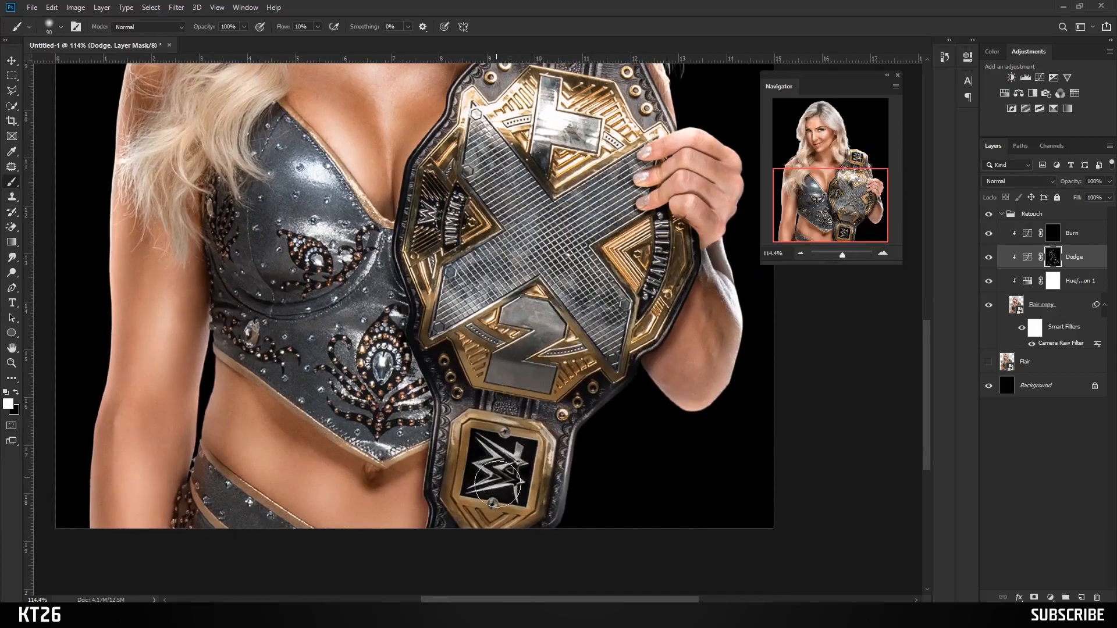
pyautogui.scroll(2, 492, 524)
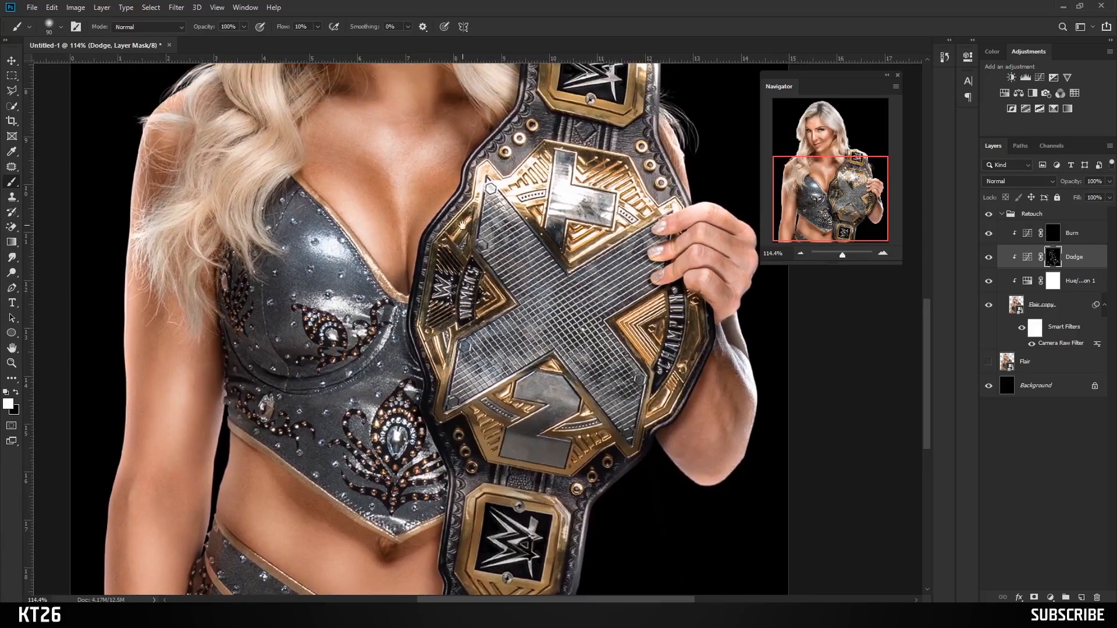
pyautogui.scroll(3, 459, 232)
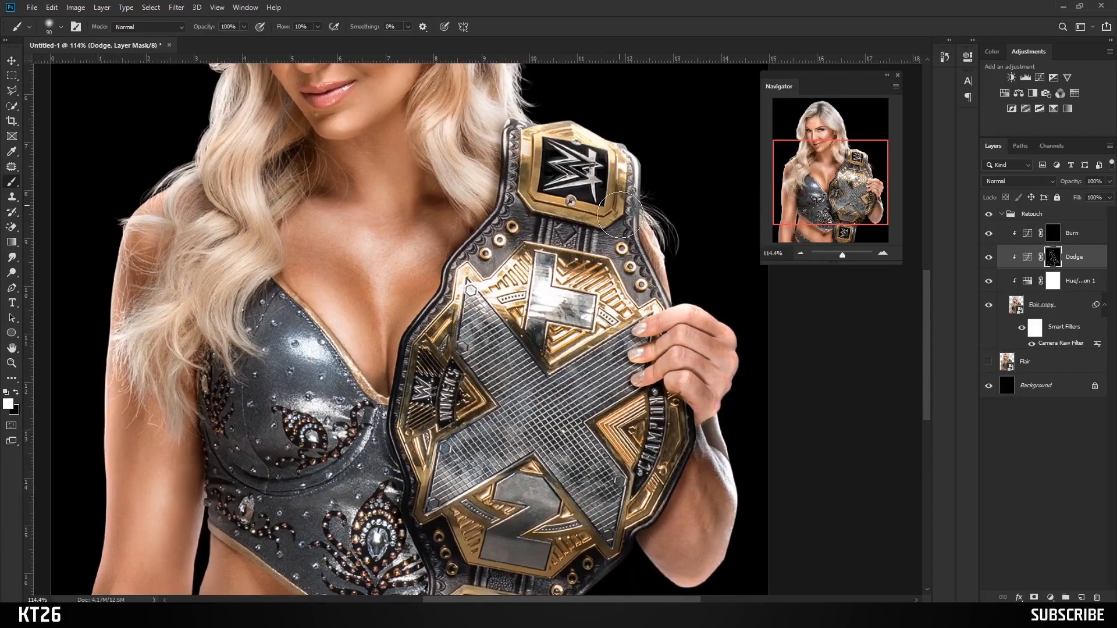
pyautogui.scroll(2, 611, 251)
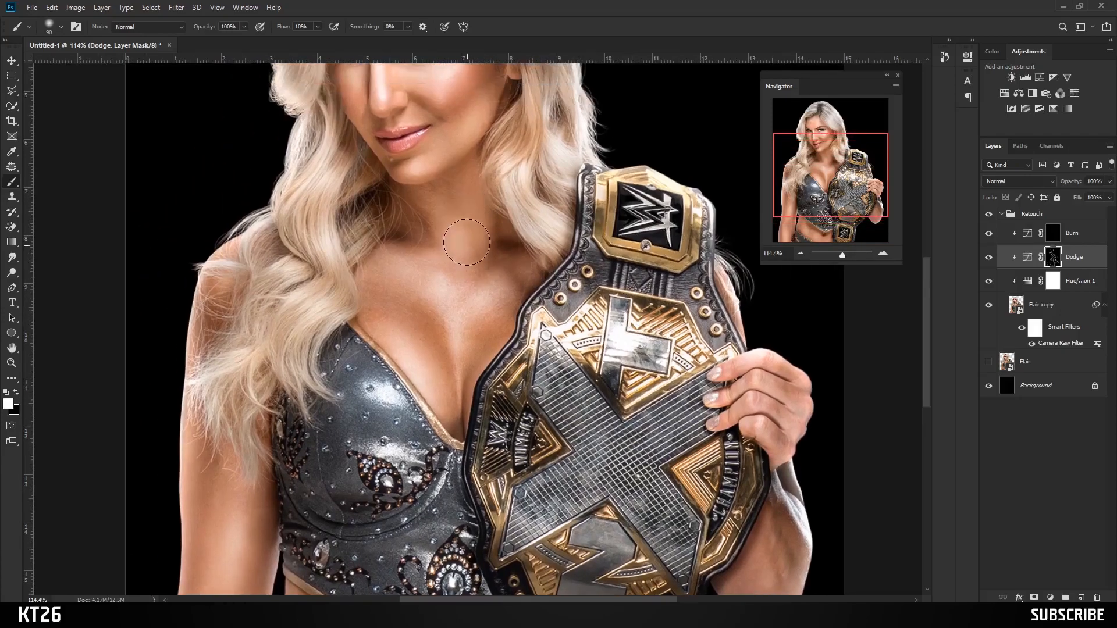
# Step: Toggle the Dodge layer's visibility to compare the whole portrait with and without the dodging
pyautogui.scroll(-3, 512, 209)
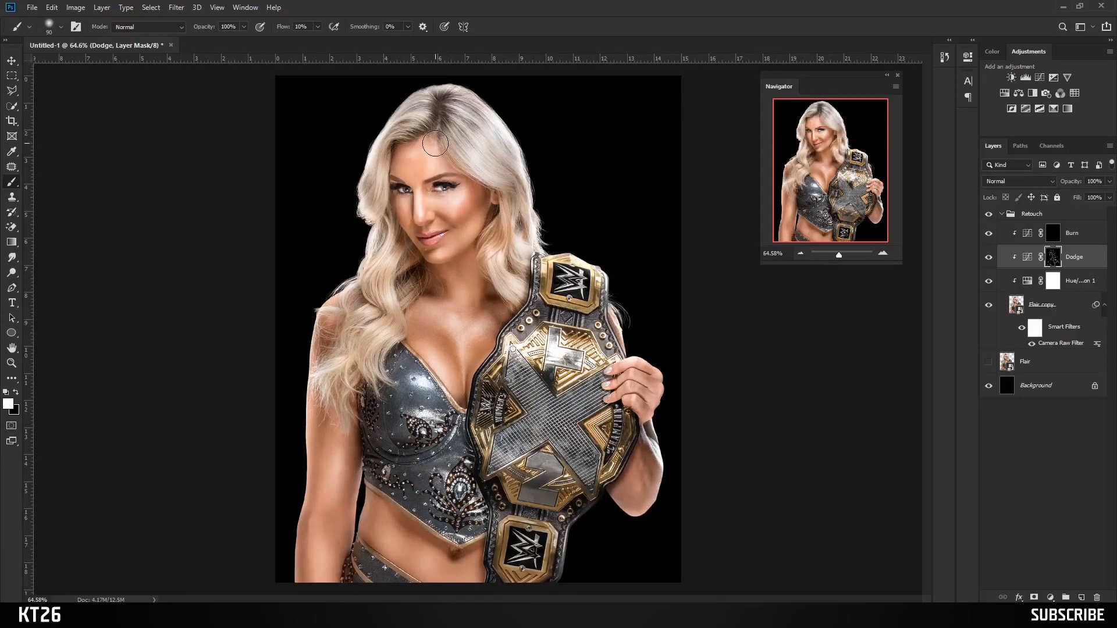
pyautogui.scroll(3, 436, 143)
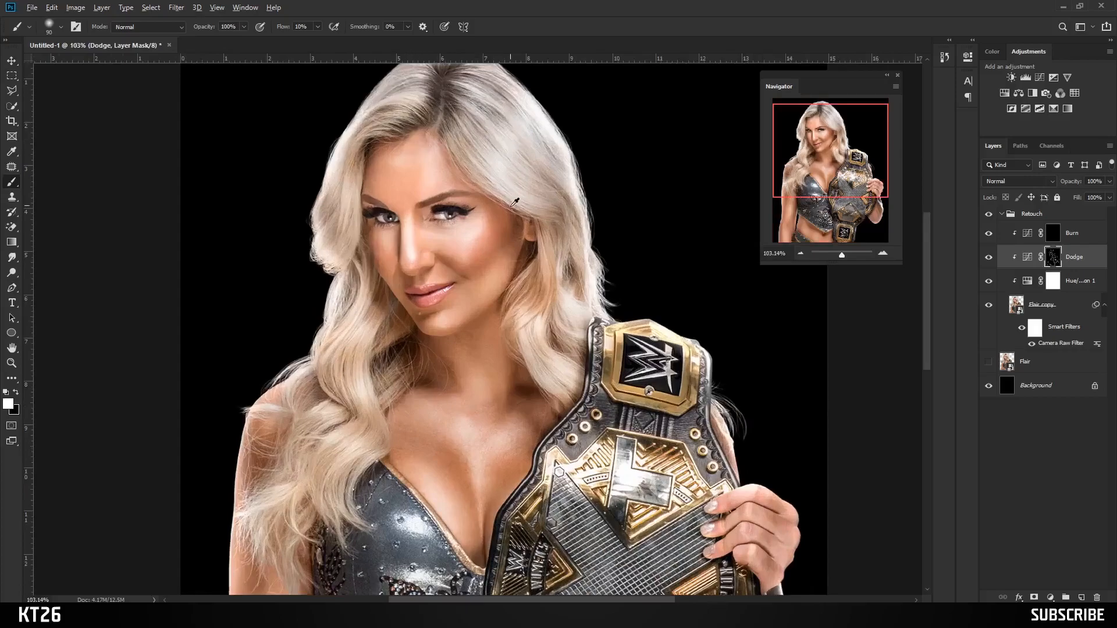
pyautogui.scroll(-3, 514, 202)
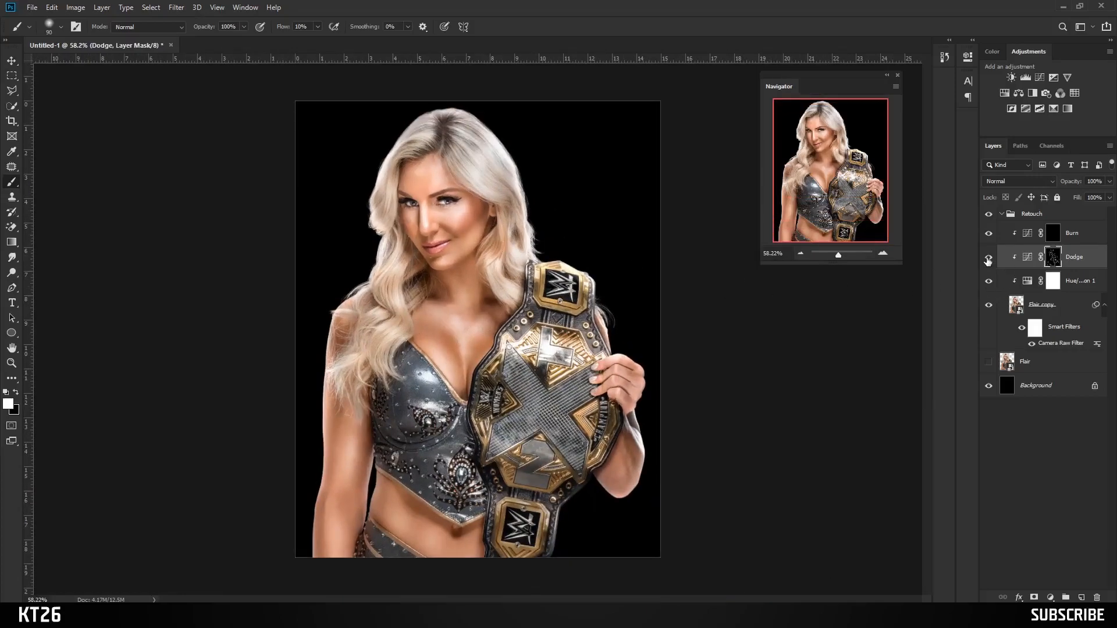
pyautogui.click(988, 259)
pyautogui.click(988, 259)
pyautogui.click(987, 260)
pyautogui.click(986, 260)
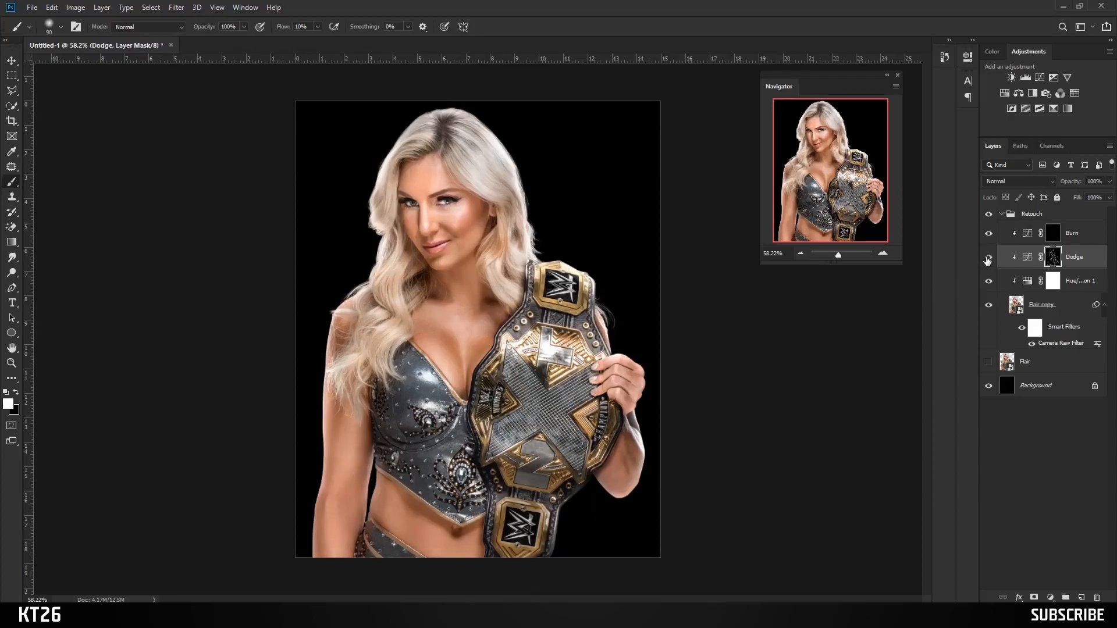
# Step: Select the Burn layer's mask and paint with a 60 px white brush to darken the cheek shadows
pyautogui.click(1052, 233)
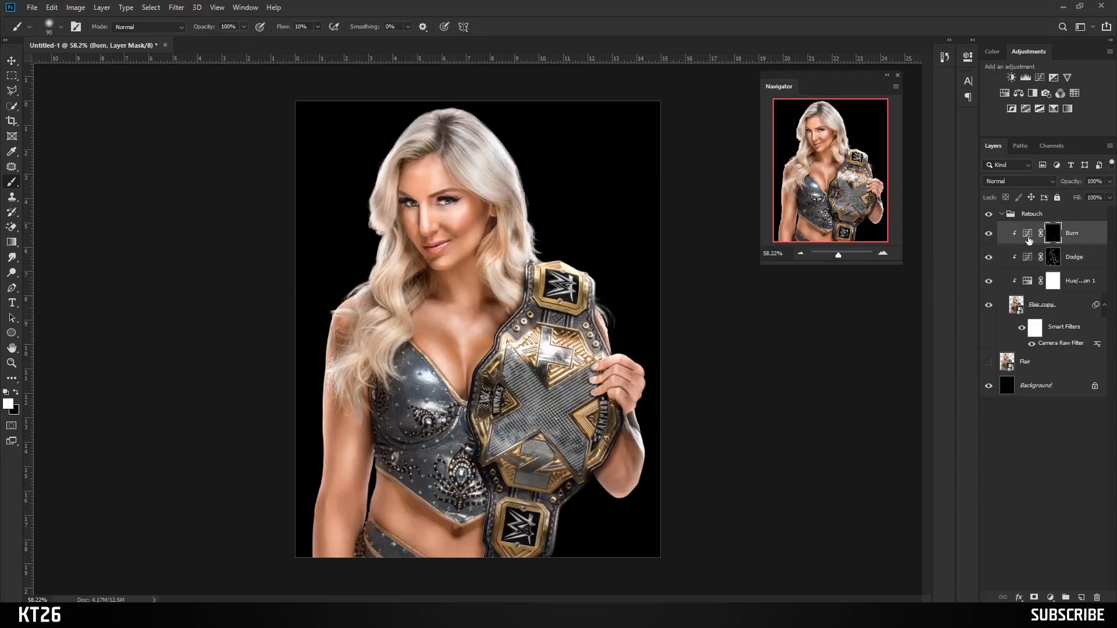
pyautogui.click(8, 405)
pyautogui.click(953, 235)
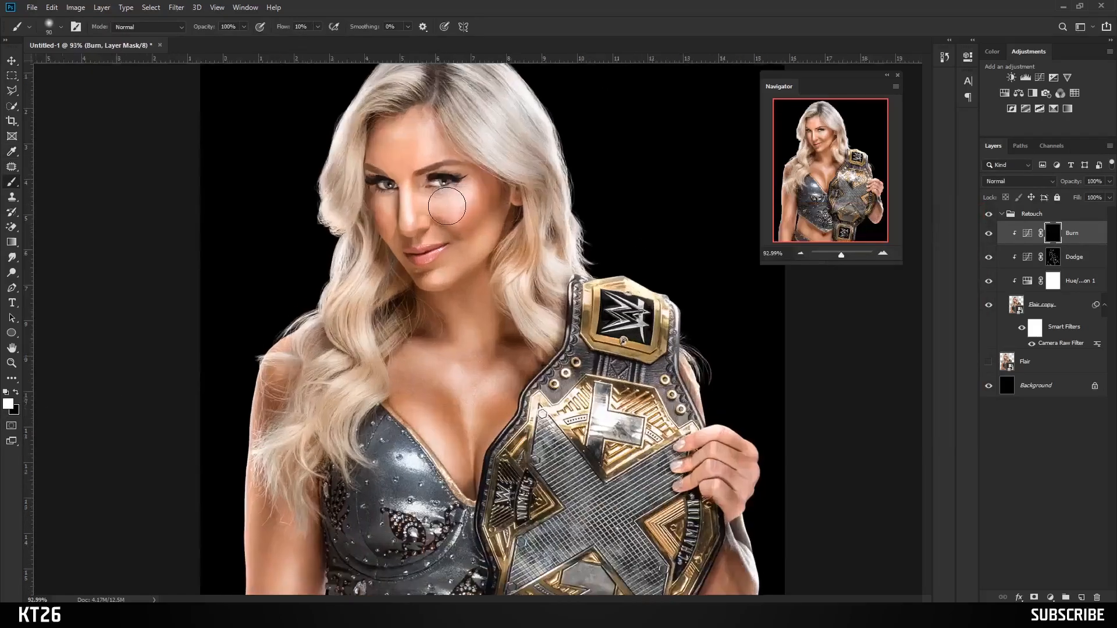
pyautogui.scroll(6, 458, 266)
pyautogui.press('[')
pyautogui.press('[')
pyautogui.press('[')
pyautogui.moveTo(537, 208)
pyautogui.mouseDown()
pyautogui.moveTo(482, 245)
pyautogui.moveTo(422, 239)
pyautogui.moveTo(391, 258)
pyautogui.moveTo(505, 246)
pyautogui.mouseUp()
pyautogui.hotkey('ctrl', 'z')
pyautogui.moveTo(529, 204)
pyautogui.mouseDown()
pyautogui.moveTo(512, 233)
pyautogui.moveTo(465, 248)
pyautogui.mouseUp()
pyautogui.moveTo(385, 230); pyautogui.dragTo(419, 249)
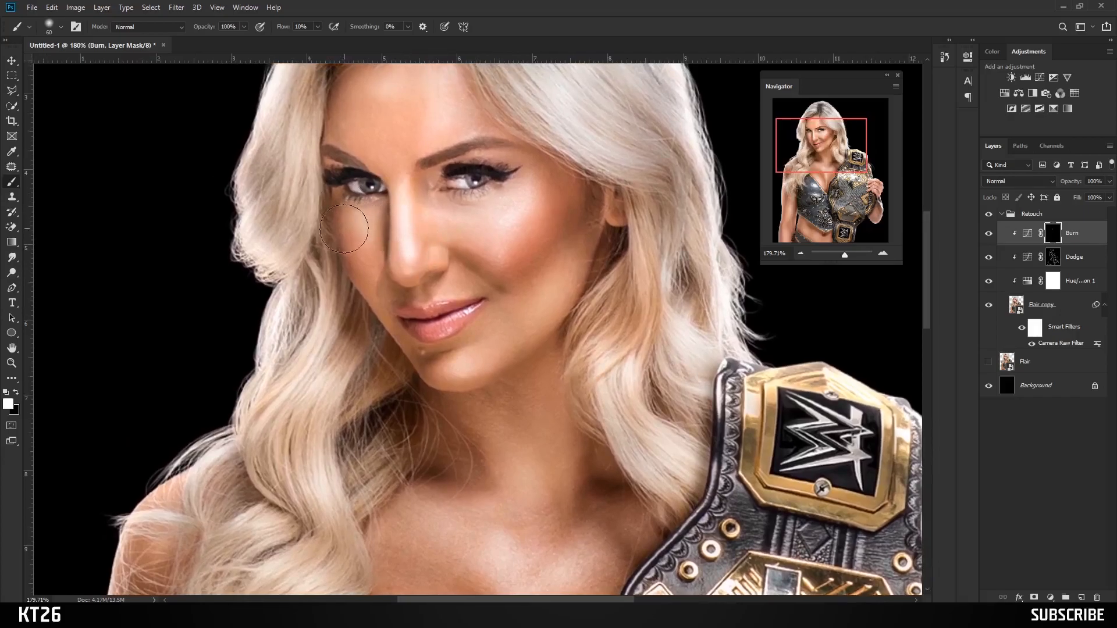
# Step: Burn the shadows along the sides of the face and nose, under the jaw and on the neck
pyautogui.moveTo(387, 214); pyautogui.dragTo(406, 324)
pyautogui.moveTo(355, 207); pyautogui.dragTo(356, 237)
pyautogui.moveTo(409, 284); pyautogui.dragTo(374, 187)
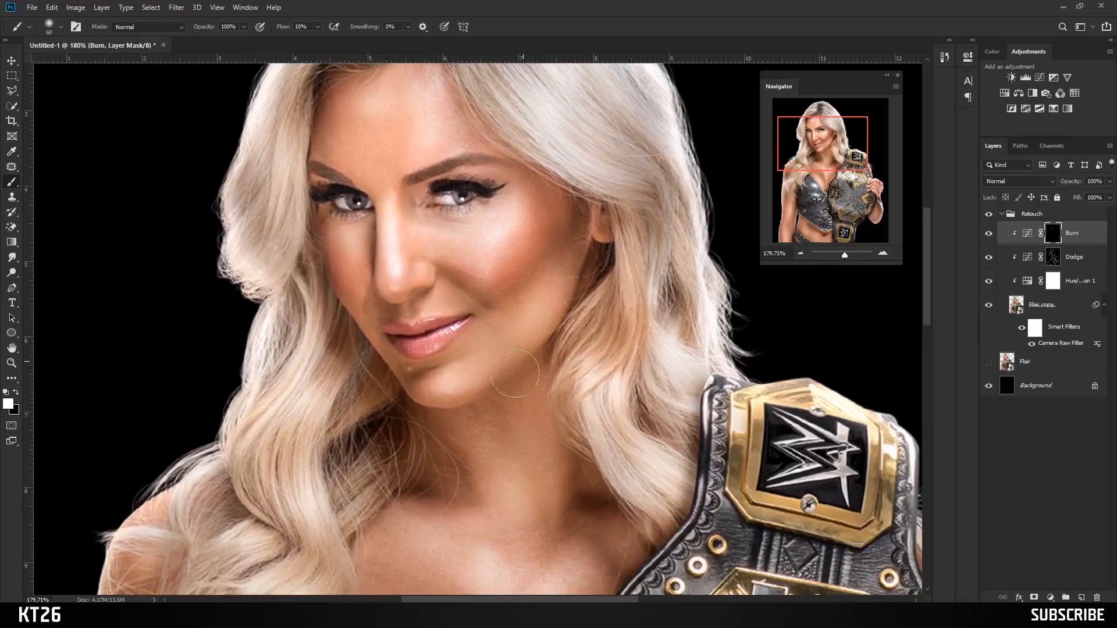
pyautogui.moveTo(500, 439); pyautogui.dragTo(449, 356)
pyautogui.moveTo(533, 418); pyautogui.dragTo(526, 365)
pyautogui.moveTo(300, 399)
pyautogui.mouseDown()
pyautogui.moveTo(389, 492)
pyautogui.moveTo(430, 512)
pyautogui.mouseUp()
# Step: Burn the shadows in the lower hair and along the arm beneath it
pyautogui.scroll(-4, 468, 440)
pyautogui.moveTo(461, 434); pyautogui.dragTo(464, 336)
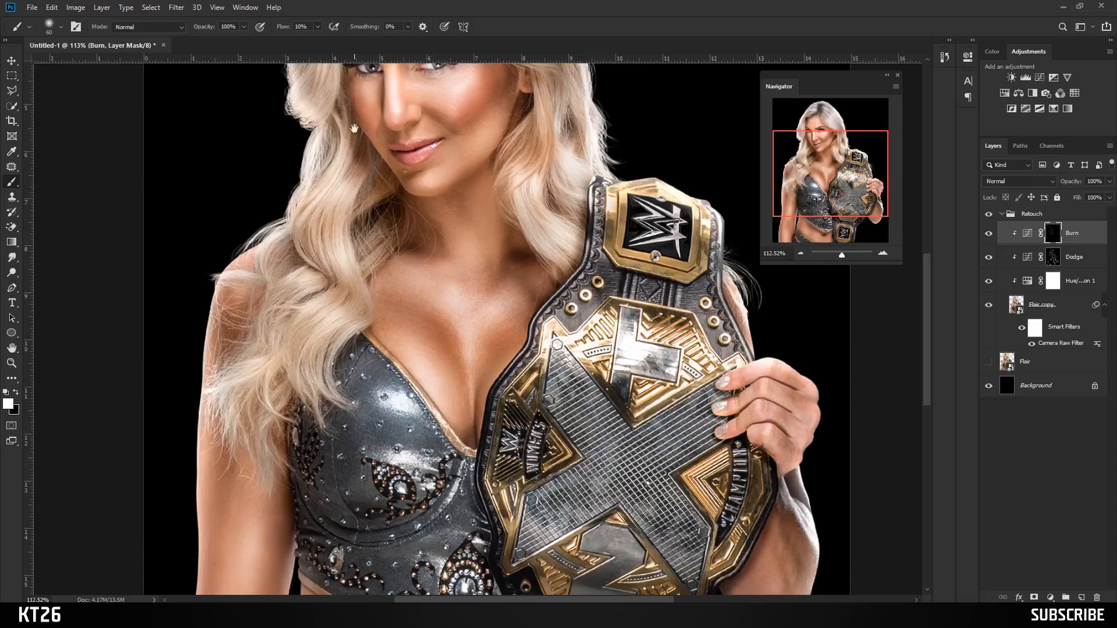
pyautogui.moveTo(355, 133); pyautogui.dragTo(372, 166)
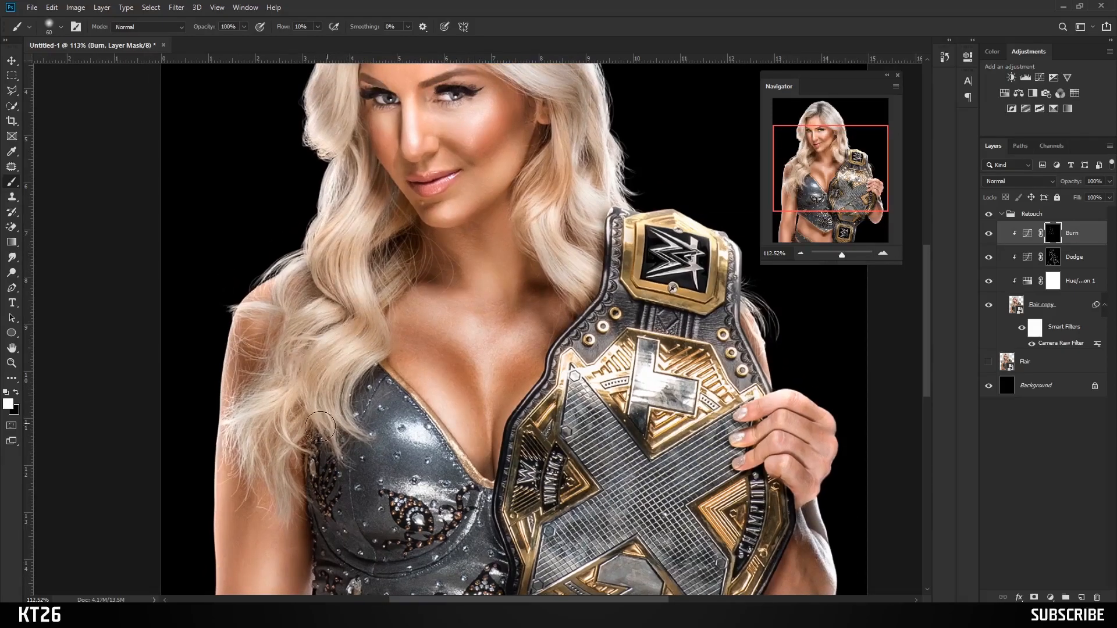
pyautogui.moveTo(280, 418); pyautogui.dragTo(287, 289)
pyautogui.moveTo(235, 392); pyautogui.dragTo(232, 501)
pyautogui.moveTo(245, 415); pyautogui.dragTo(231, 350)
pyautogui.moveTo(287, 478); pyautogui.dragTo(282, 408)
pyautogui.moveTo(206, 410); pyautogui.dragTo(225, 516)
# Step: Burn the shadow areas of the metallic outfit and the abdomen on the Burn mask
pyautogui.moveTo(273, 444)
pyautogui.mouseDown()
pyautogui.moveTo(317, 434)
pyautogui.moveTo(309, 384)
pyautogui.moveTo(305, 444)
pyautogui.moveTo(353, 437)
pyautogui.moveTo(361, 413)
pyautogui.moveTo(431, 461)
pyautogui.mouseUp()
pyautogui.moveTo(446, 400); pyautogui.dragTo(448, 412)
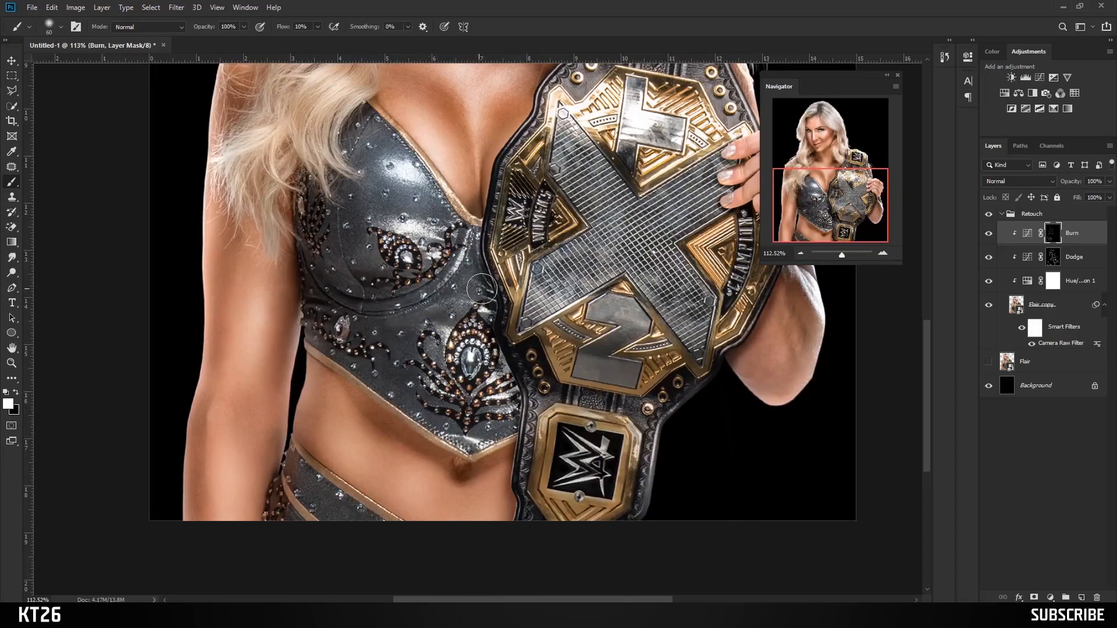
pyautogui.scroll(-1, 483, 291)
pyautogui.hscroll(1, 483, 291)
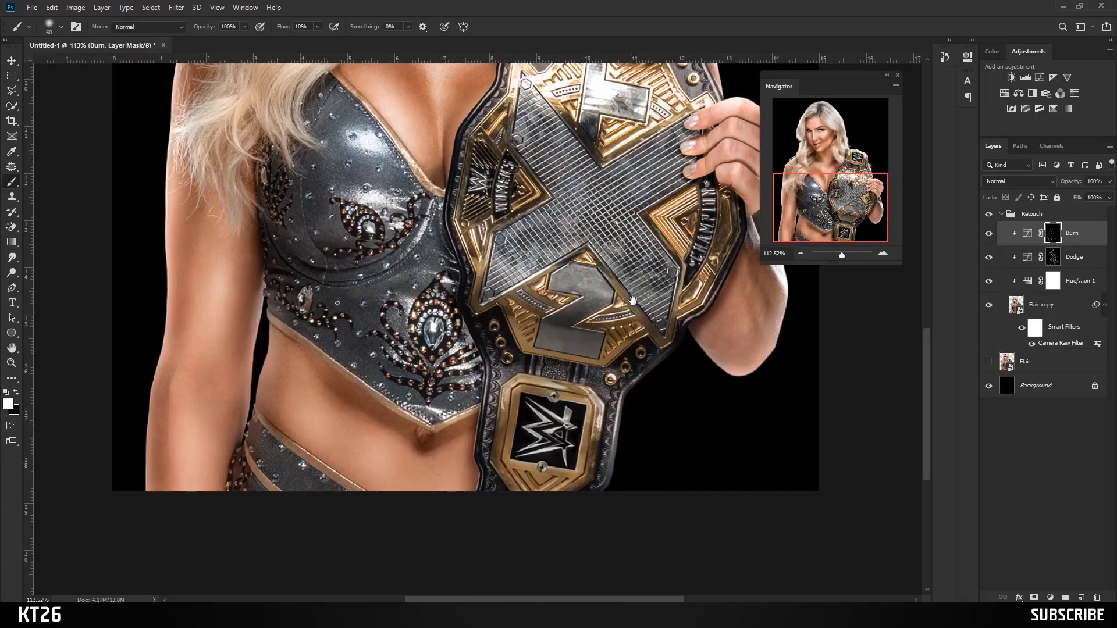
# Step: Burn the shadows on the forearm beside the belt
pyautogui.moveTo(661, 301); pyautogui.dragTo(595, 336)
pyautogui.moveTo(633, 250); pyautogui.dragTo(619, 332)
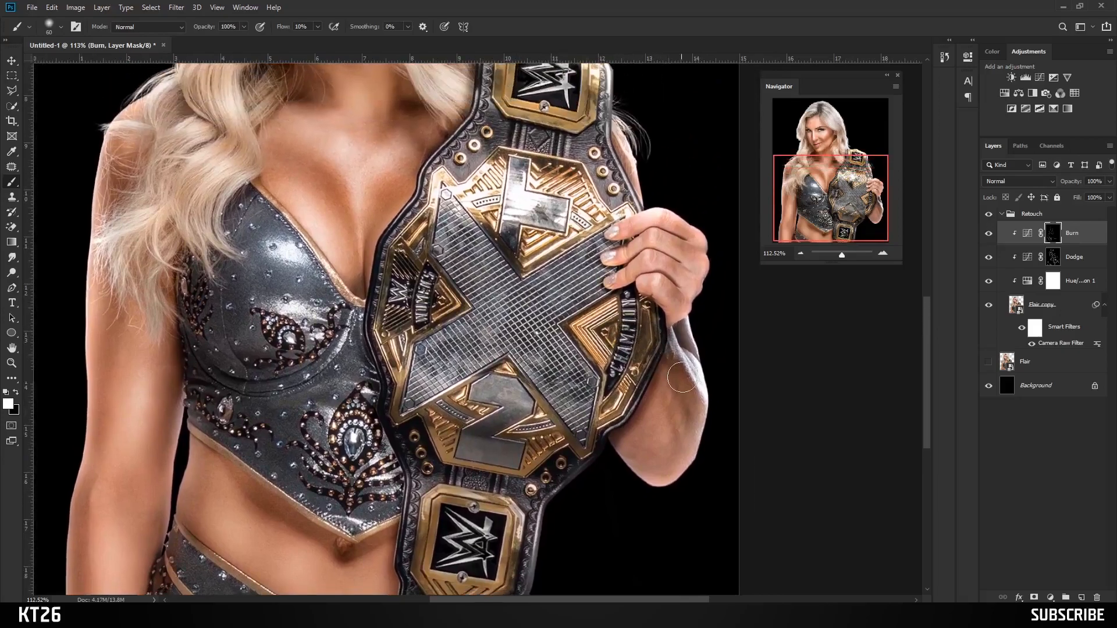
pyautogui.moveTo(466, 192); pyautogui.dragTo(459, 317)
pyautogui.moveTo(454, 256); pyautogui.dragTo(451, 318)
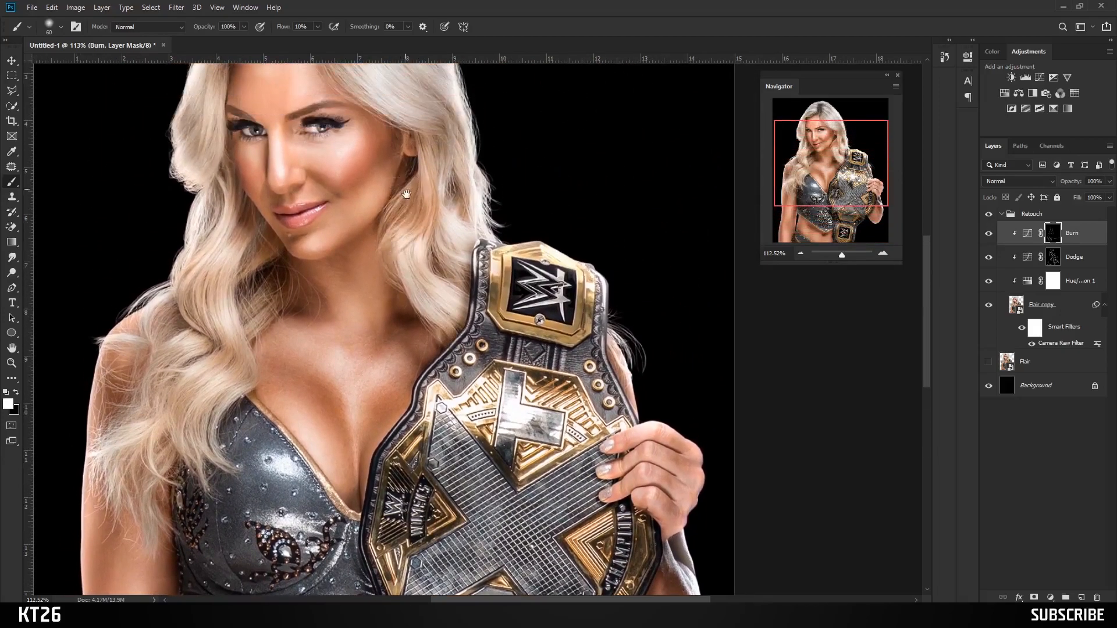
pyautogui.moveTo(410, 192); pyautogui.dragTo(420, 285)
pyautogui.moveTo(454, 321); pyautogui.dragTo(452, 345)
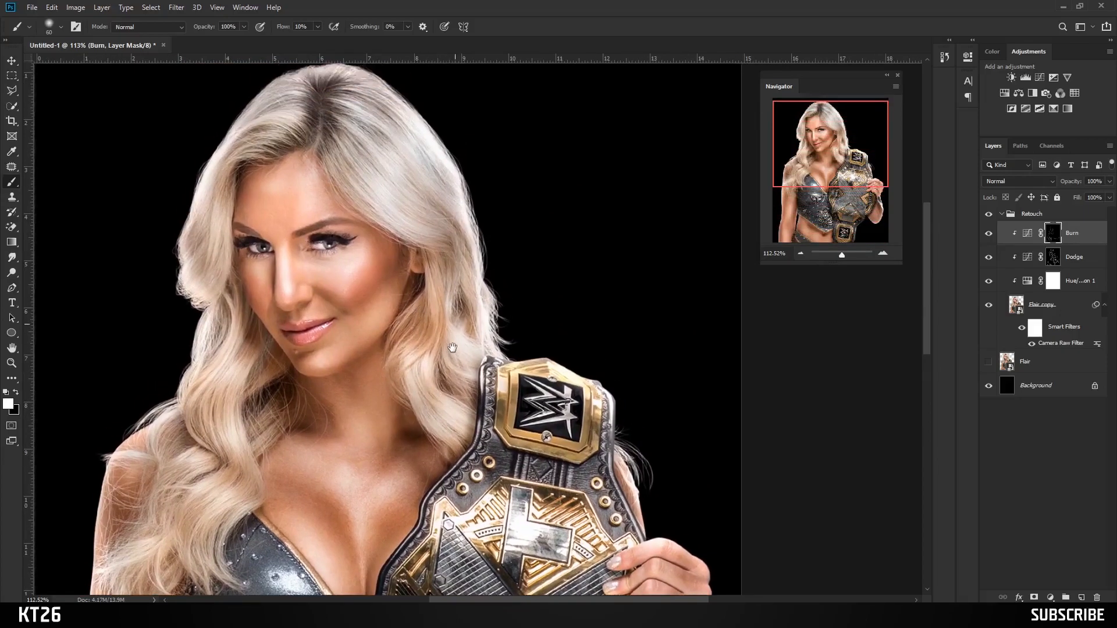
# Step: Shrink the brush to about 10 px and burn the eyebrow on the Burn mask to deepen it
pyautogui.moveTo(439, 165); pyautogui.dragTo(471, 284)
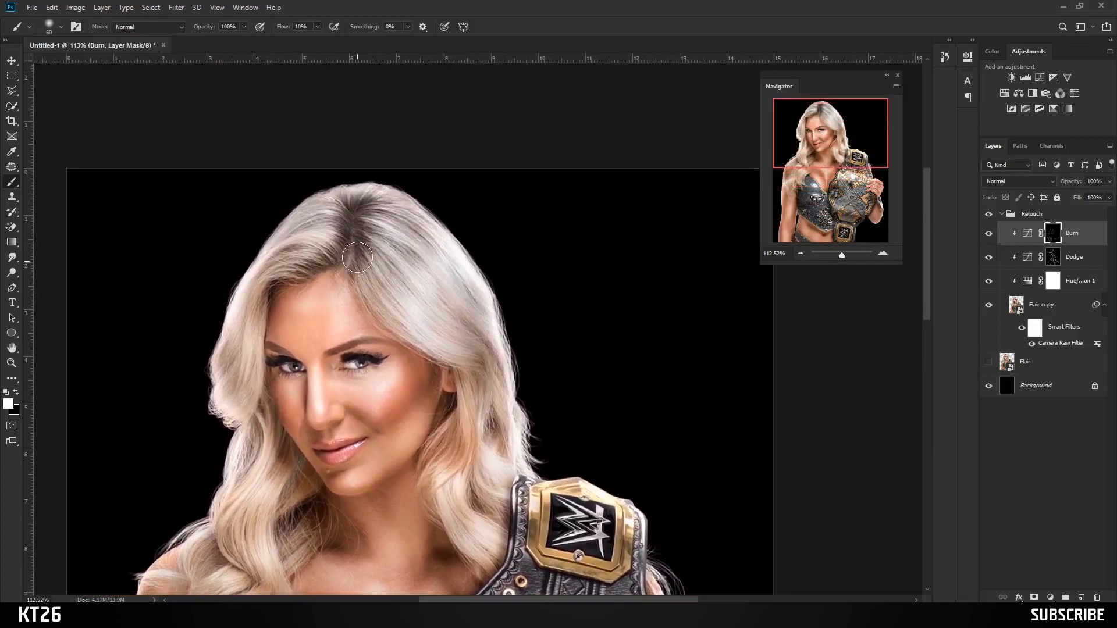
pyautogui.moveTo(420, 327); pyautogui.dragTo(393, 193)
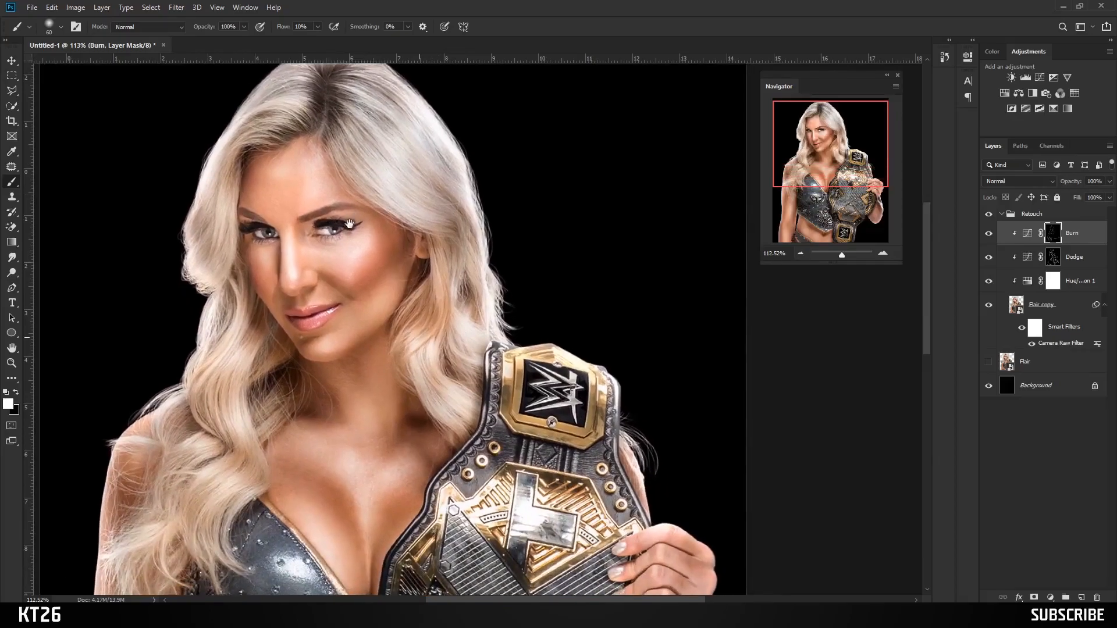
pyautogui.scroll(9, 303, 195)
pyautogui.press('[')
pyautogui.press('[')
pyautogui.press('[')
pyautogui.press('[')
pyautogui.press('[')
pyautogui.press('[')
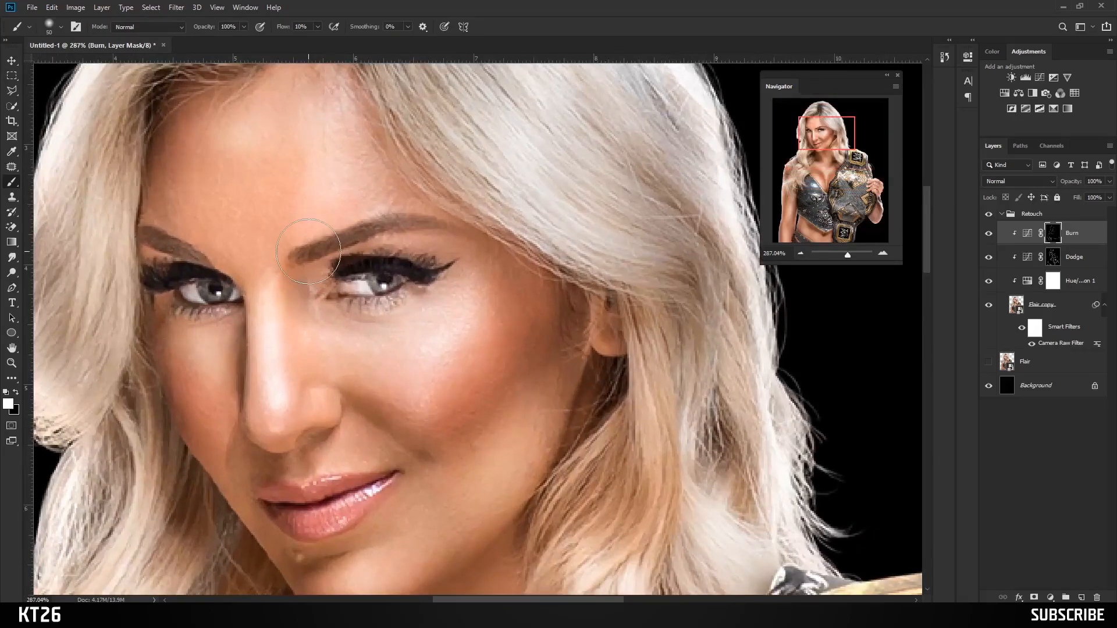
pyautogui.moveTo(303, 253)
pyautogui.mouseDown()
pyautogui.moveTo(422, 225)
pyautogui.moveTo(383, 222)
pyautogui.mouseUp()
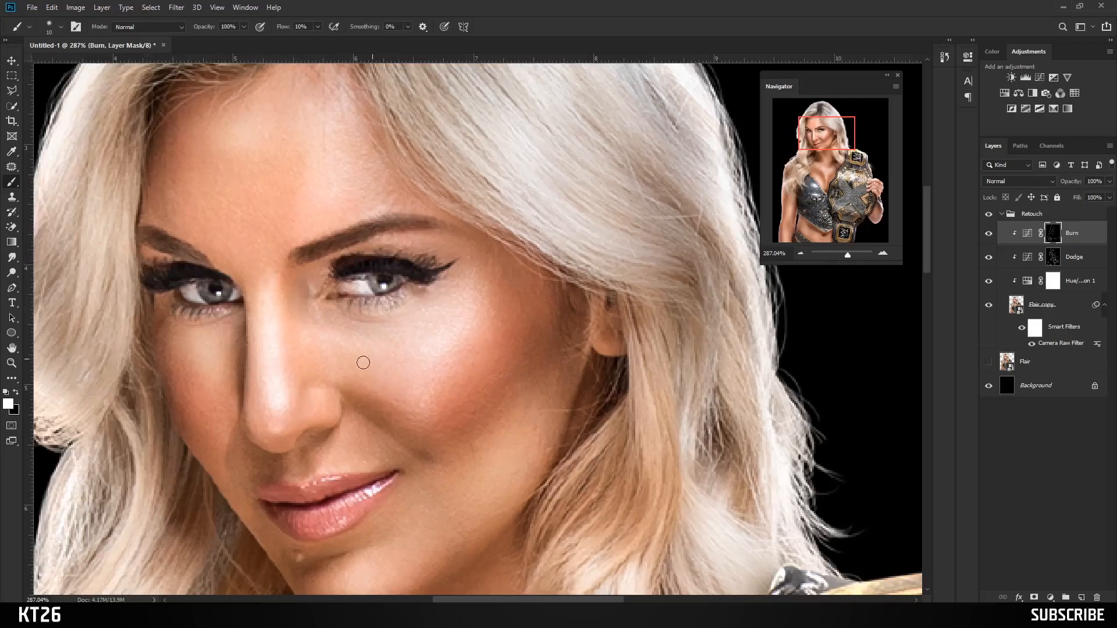
# Step: Burn the fine shadows of the lower face down to the edge of the chin with the small brush
pyautogui.moveTo(290, 400); pyautogui.dragTo(273, 328)
pyautogui.moveTo(410, 347); pyautogui.dragTo(382, 291)
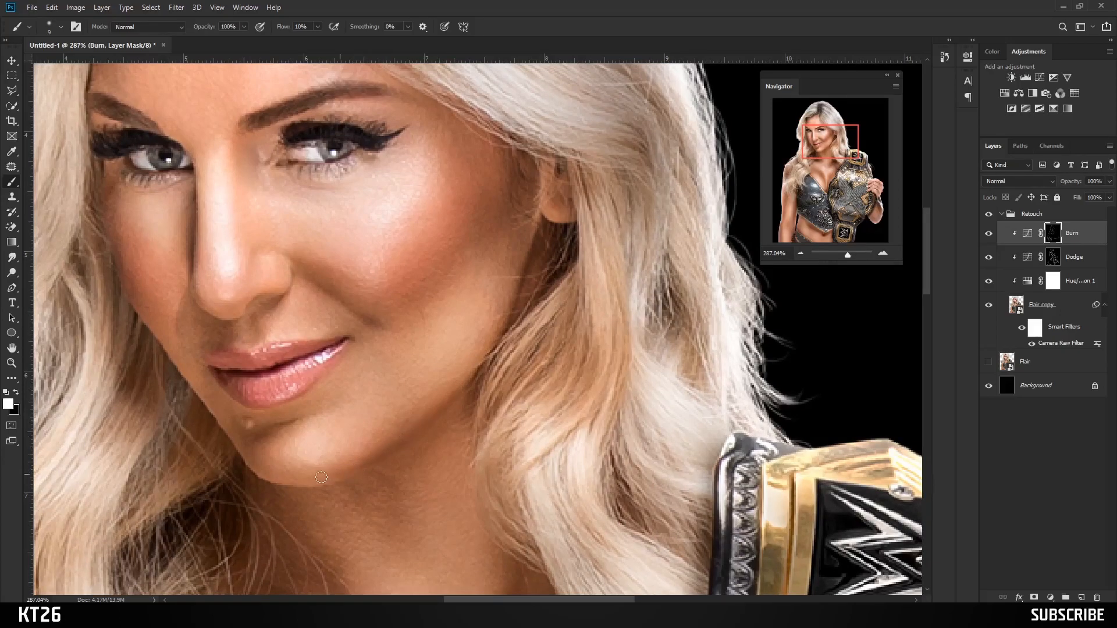
pyautogui.moveTo(210, 435); pyautogui.dragTo(229, 282)
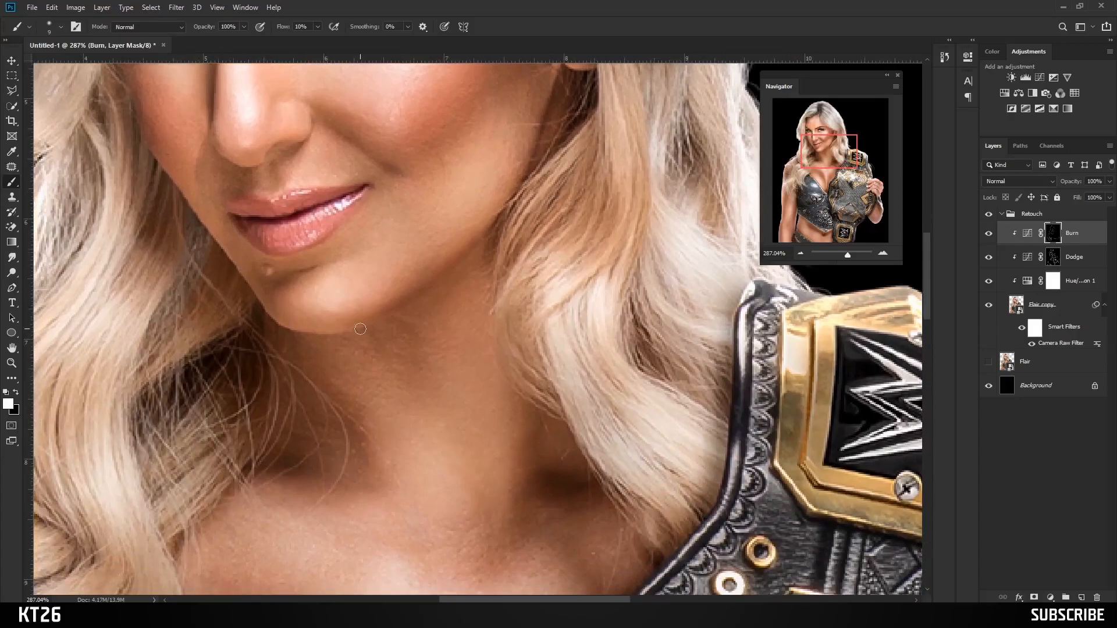
pyautogui.scroll(-10, 361, 329)
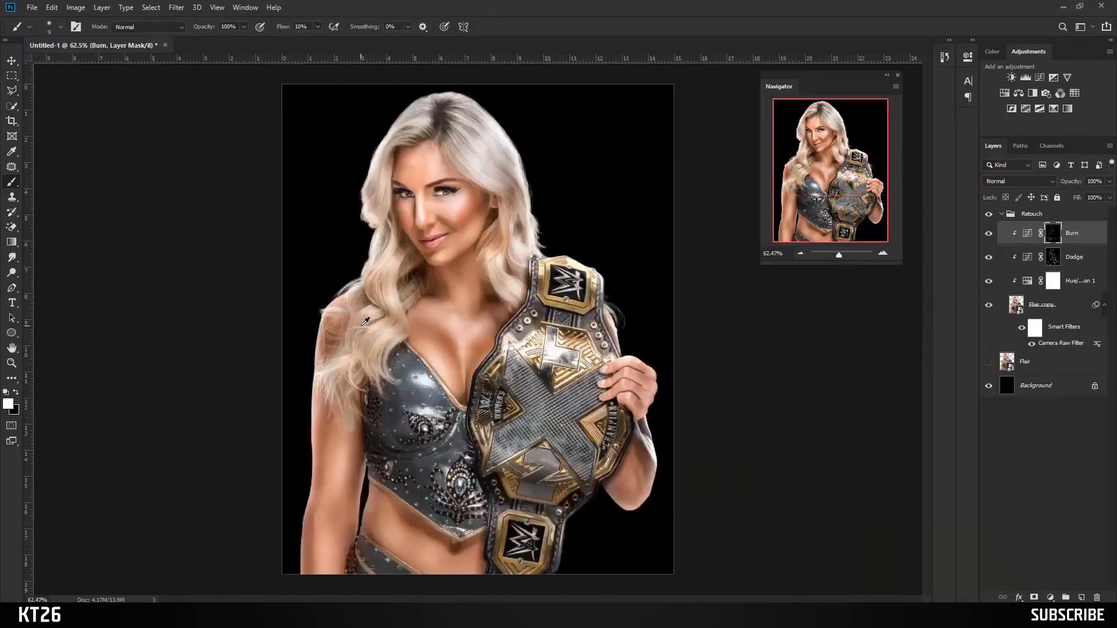
pyautogui.scroll(2, 419, 478)
pyautogui.scroll(1, 476, 196)
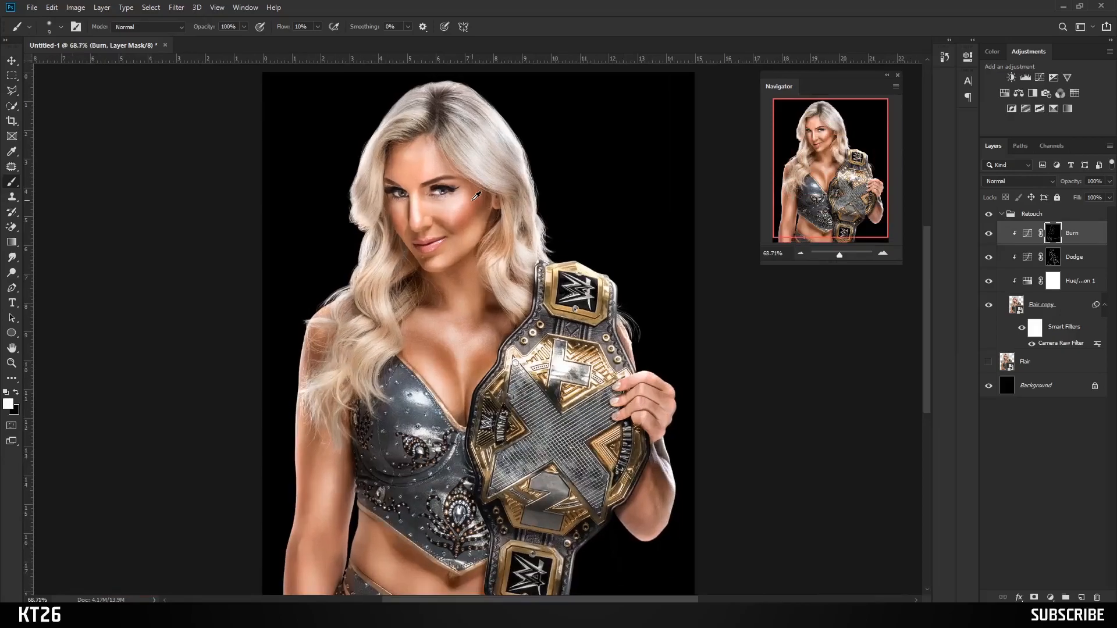
pyautogui.scroll(6, 430, 160)
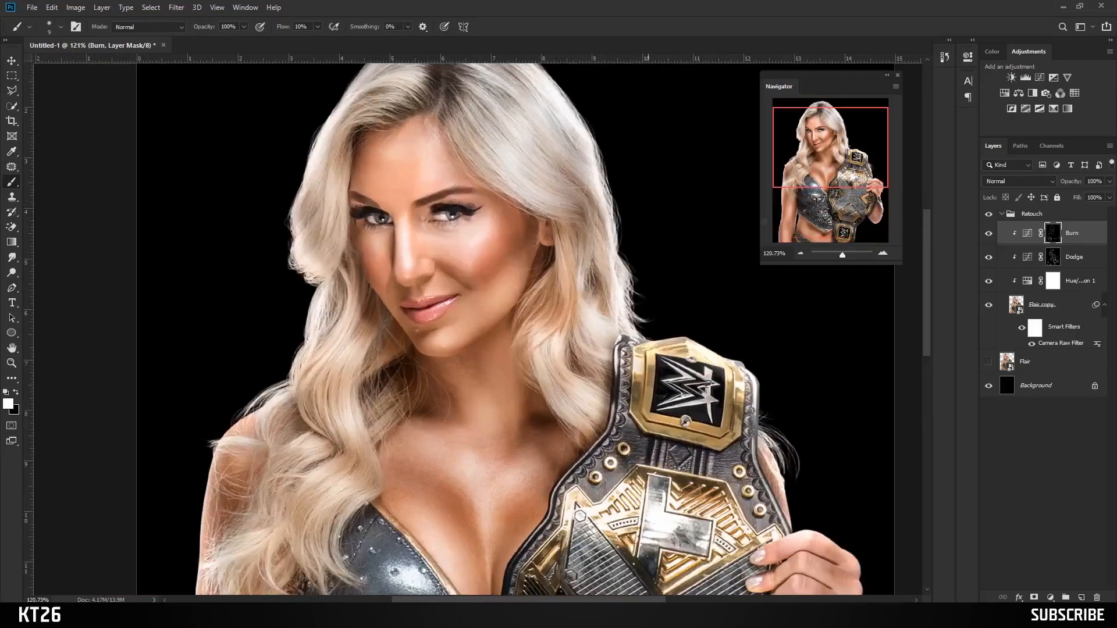
# Step: Brighten the whites and irises of both eyes by painting white on the Dodge mask
pyautogui.click(1054, 259)
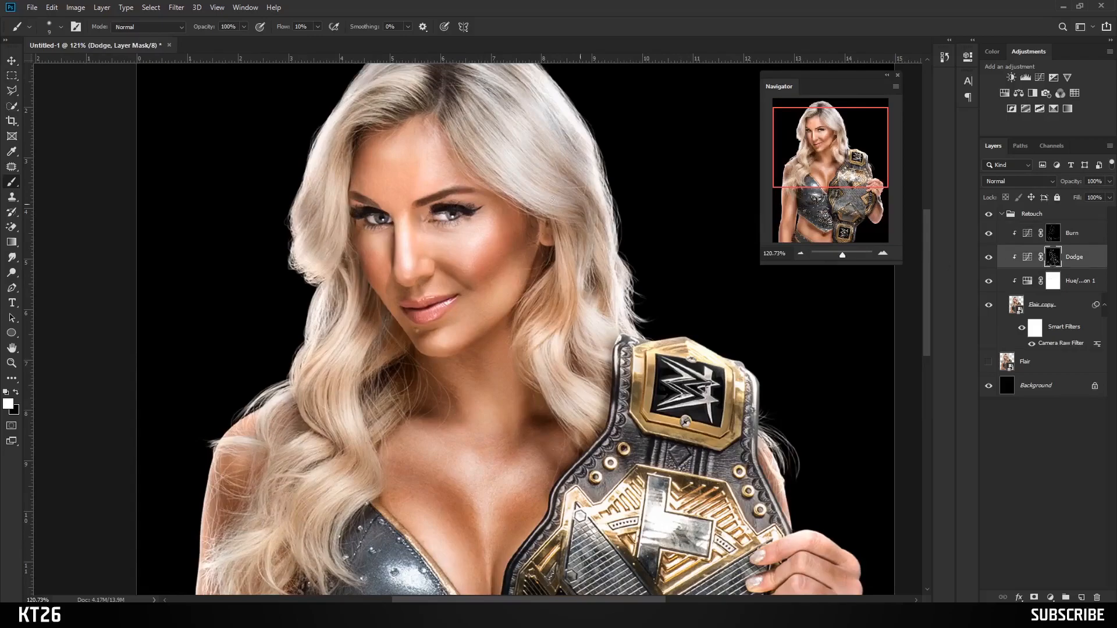
pyautogui.scroll(8, 432, 184)
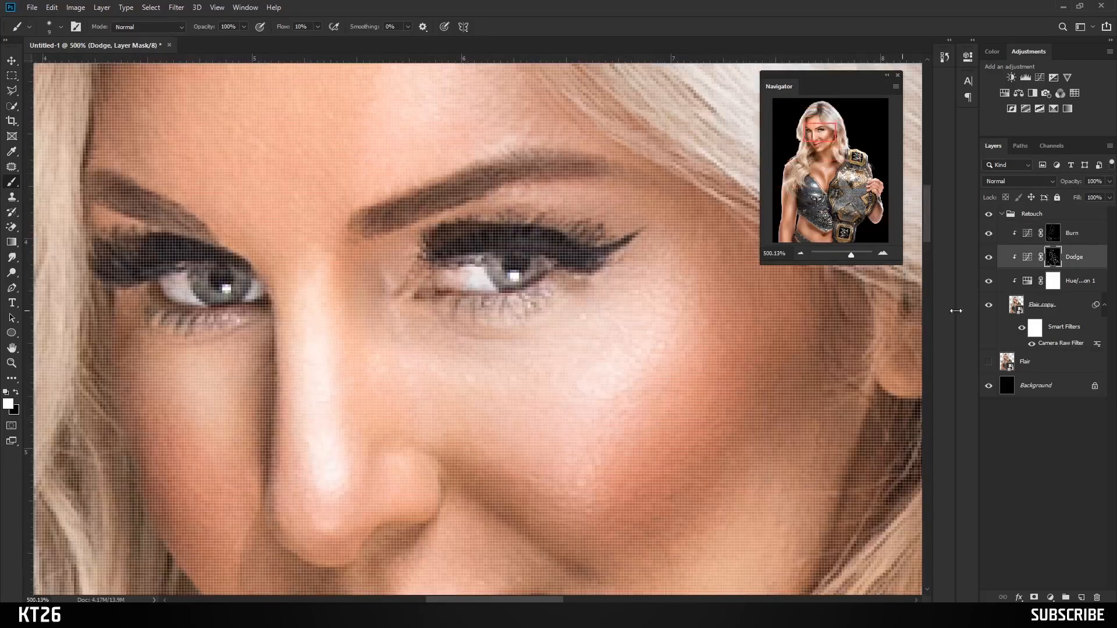
pyautogui.moveTo(483, 275)
pyautogui.mouseDown()
pyautogui.moveTo(459, 280)
pyautogui.moveTo(485, 284)
pyautogui.moveTo(445, 280)
pyautogui.mouseUp()
pyautogui.moveTo(179, 282)
pyautogui.mouseDown()
pyautogui.moveTo(185, 294)
pyautogui.moveTo(252, 295)
pyautogui.mouseUp()
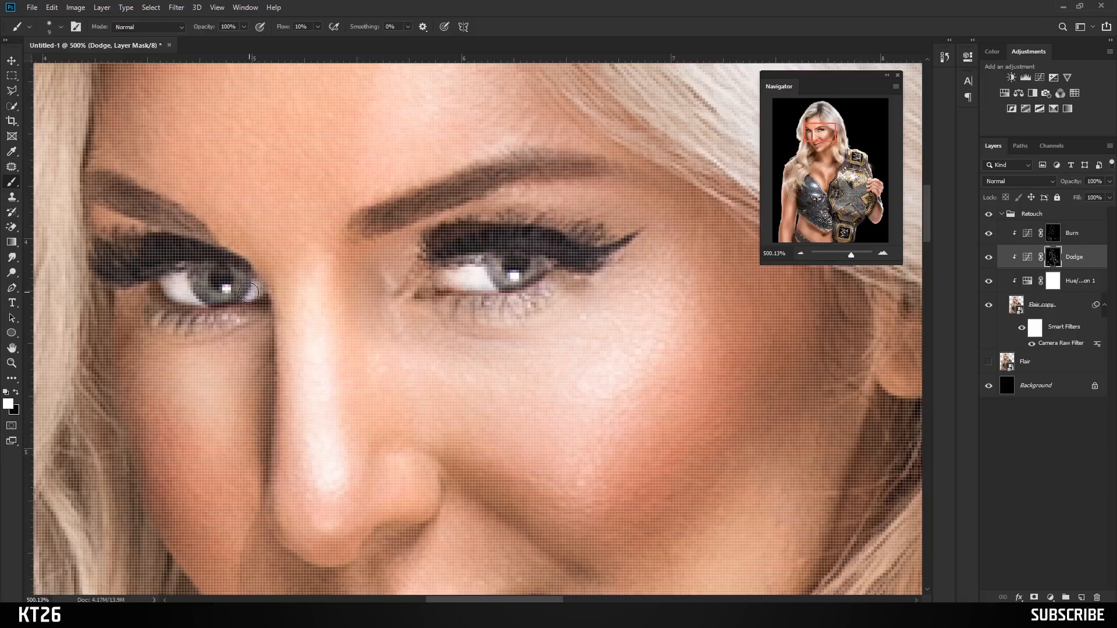
pyautogui.scroll(-8, 469, 267)
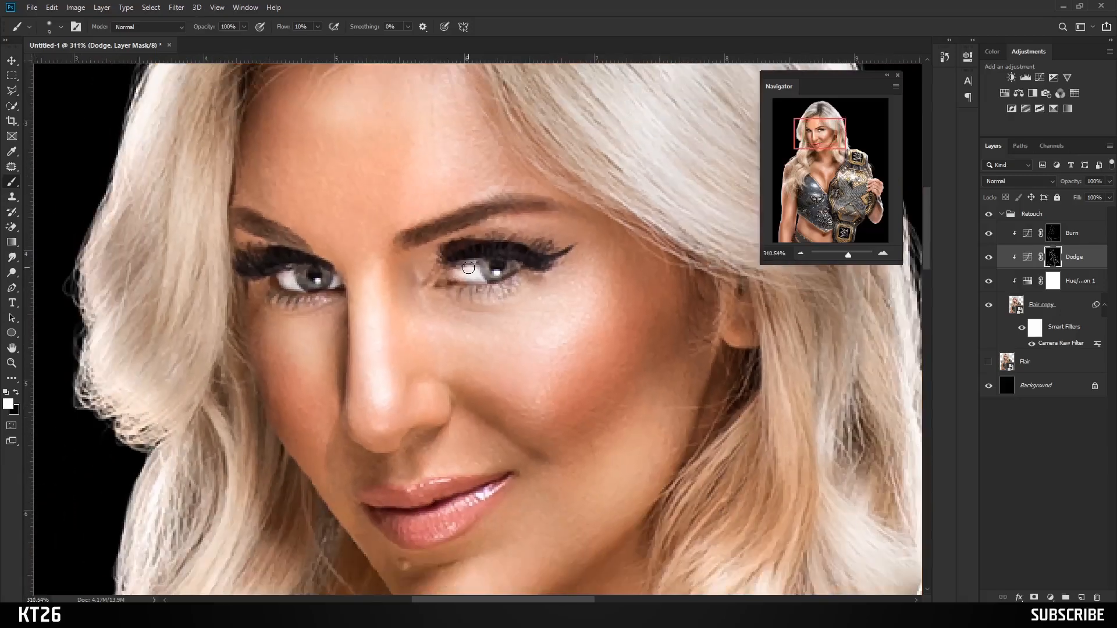
# Step: Dodge the glossy highlights on the upper and lower lips
pyautogui.scroll(6, 448, 375)
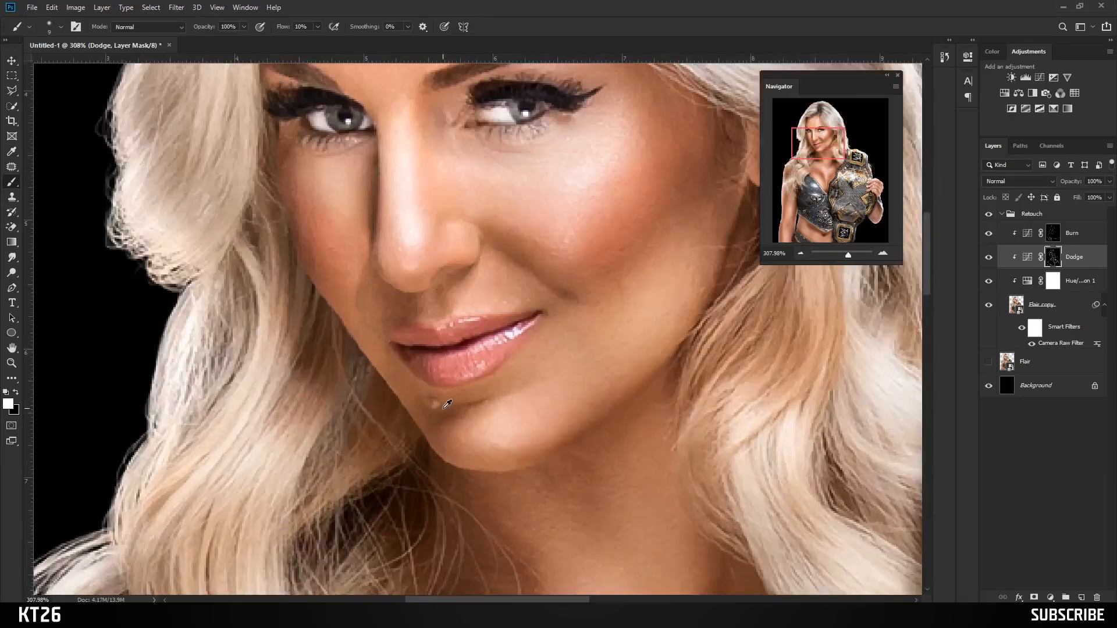
pyautogui.moveTo(447, 302); pyautogui.dragTo(473, 291)
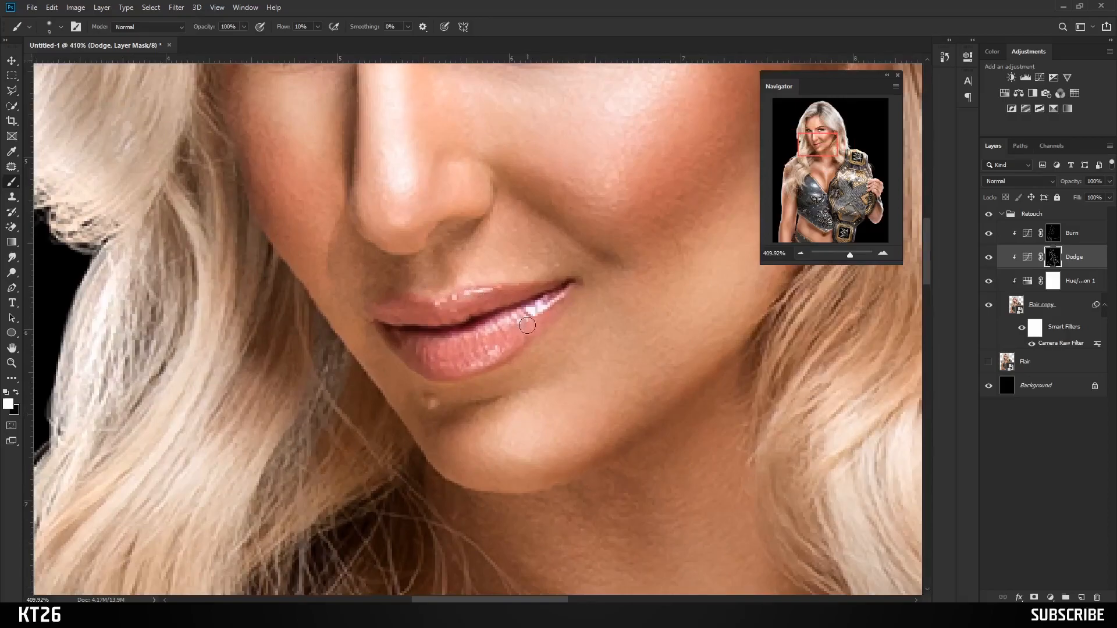
pyautogui.moveTo(510, 330)
pyautogui.mouseDown()
pyautogui.moveTo(426, 345)
pyautogui.moveTo(452, 353)
pyautogui.moveTo(487, 337)
pyautogui.mouseUp()
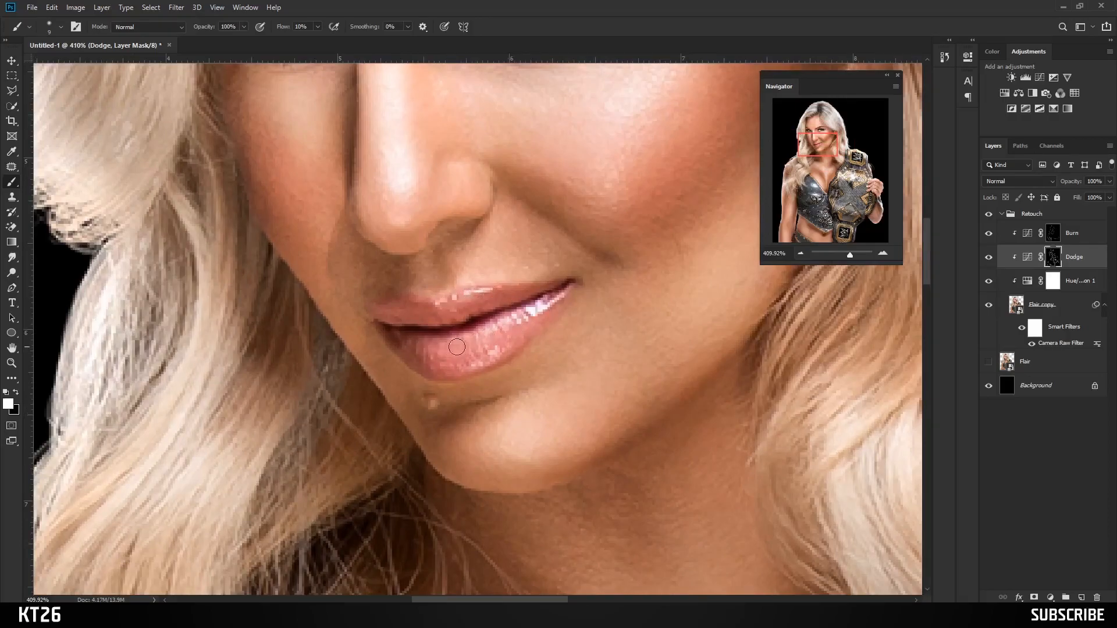
# Step: Burn the shaded corner and lower edge of the lips on the Burn mask
pyautogui.click(1054, 232)
pyautogui.moveTo(401, 338); pyautogui.dragTo(420, 359)
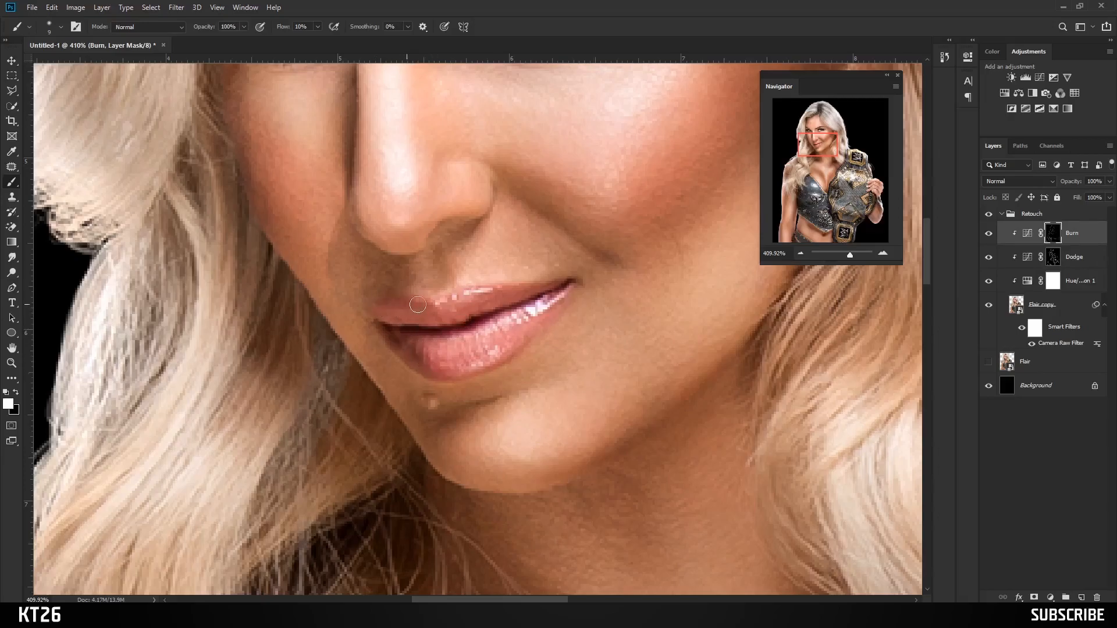
pyautogui.scroll(-5, 516, 309)
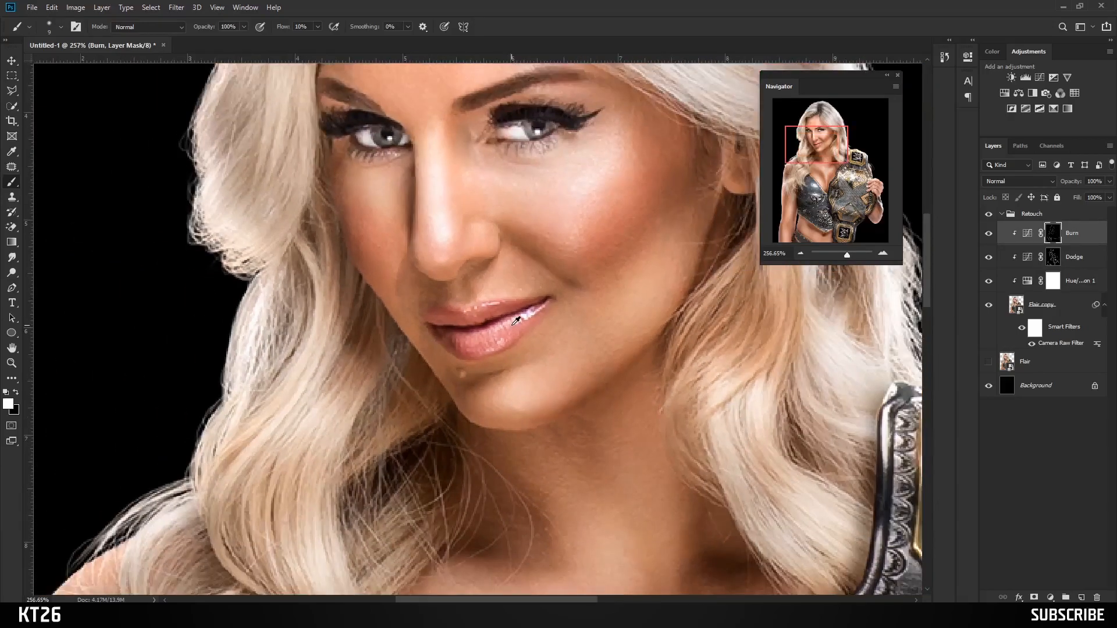
pyautogui.scroll(-4, 516, 320)
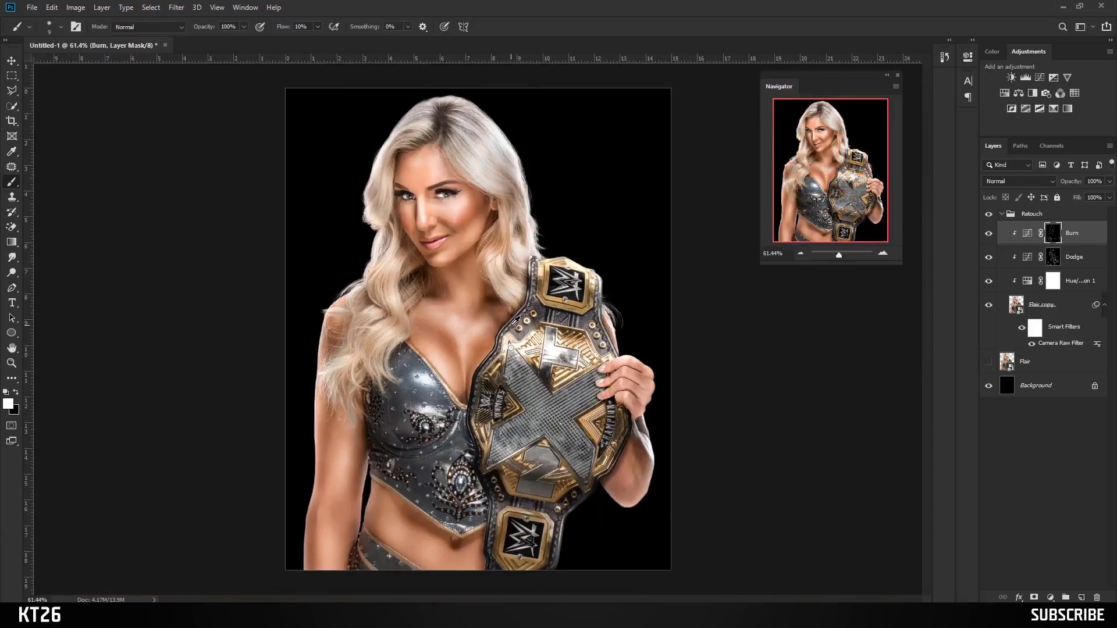
pyautogui.scroll(1, 507, 345)
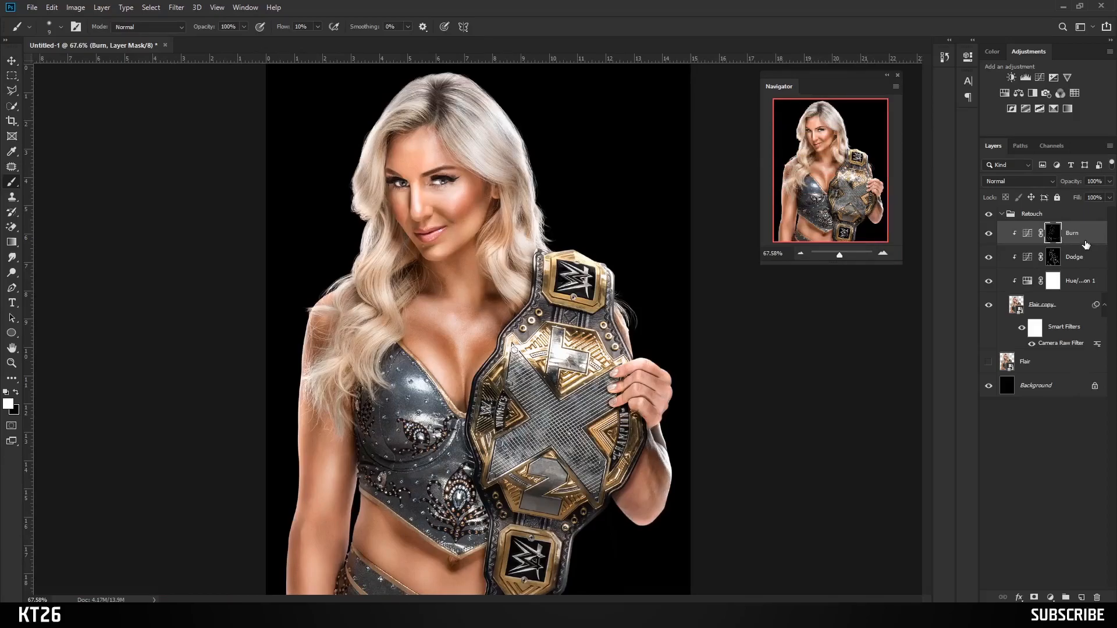
# Step: Add a Hue/Saturation adjustment above the Burn layer, clip it to the portrait, and set its saturation to +38
pyautogui.click(1005, 96)
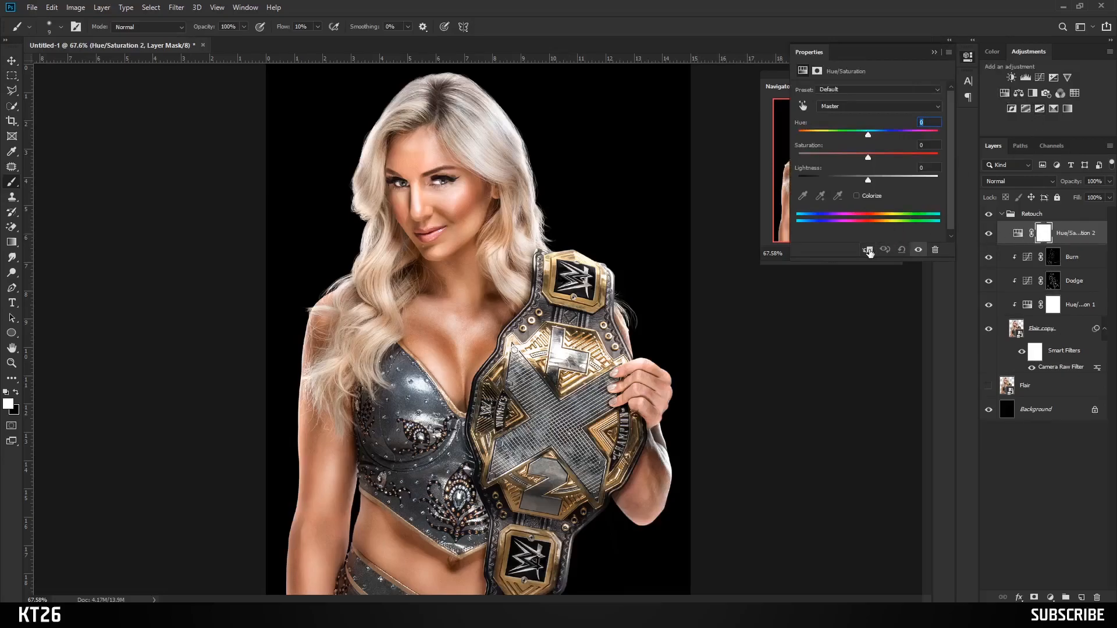
pyautogui.click(868, 251)
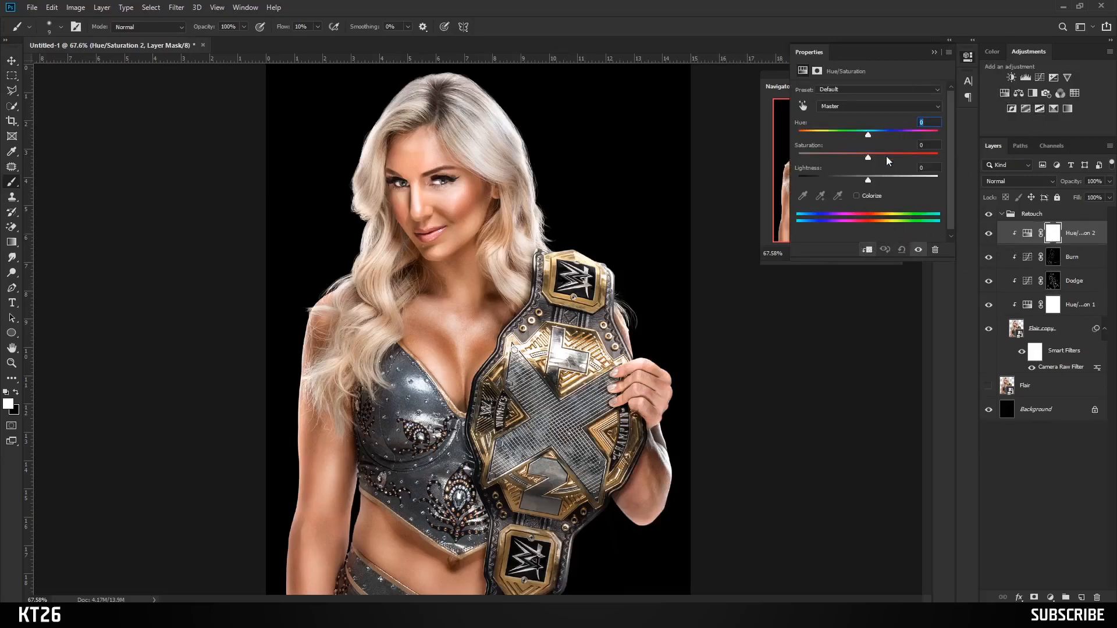
pyautogui.moveTo(868, 154); pyautogui.dragTo(868, 155)
pyautogui.moveTo(893, 155); pyautogui.dragTo(895, 156)
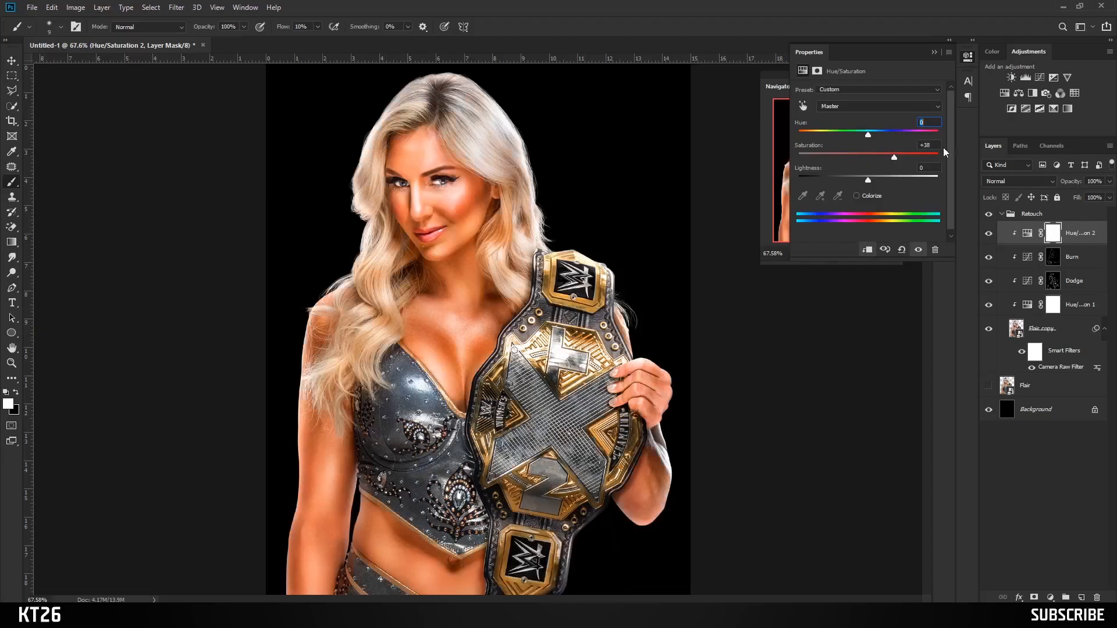
pyautogui.click(935, 53)
# Step: Invert the new Hue/Saturation layer's mask to black to hide the saturation boost
pyautogui.doubleClick(1052, 230)
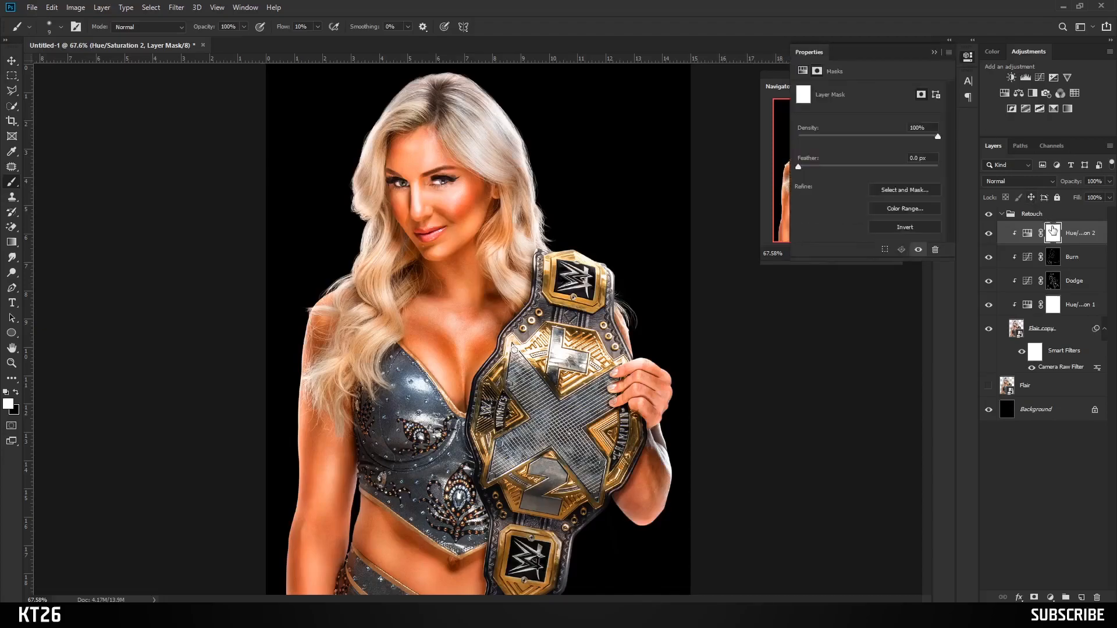
pyautogui.click(923, 226)
pyautogui.click(935, 53)
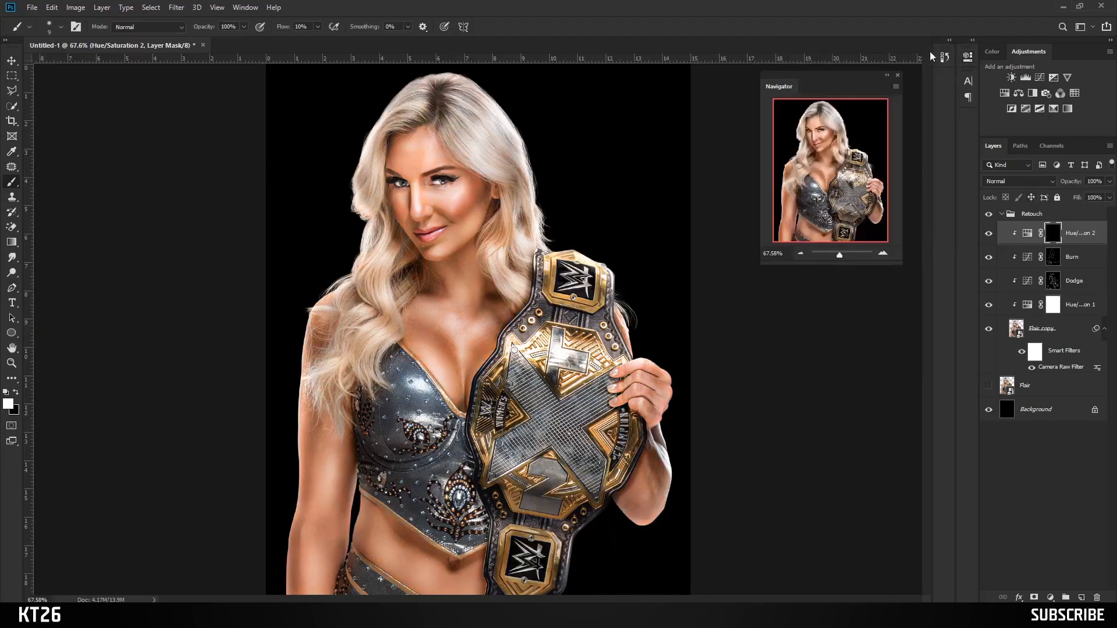
# Step: Paint white over the lips on the black Hue/Saturation mask to bring out their red colour
pyautogui.scroll(5, 410, 210)
pyautogui.scroll(2, 442, 235)
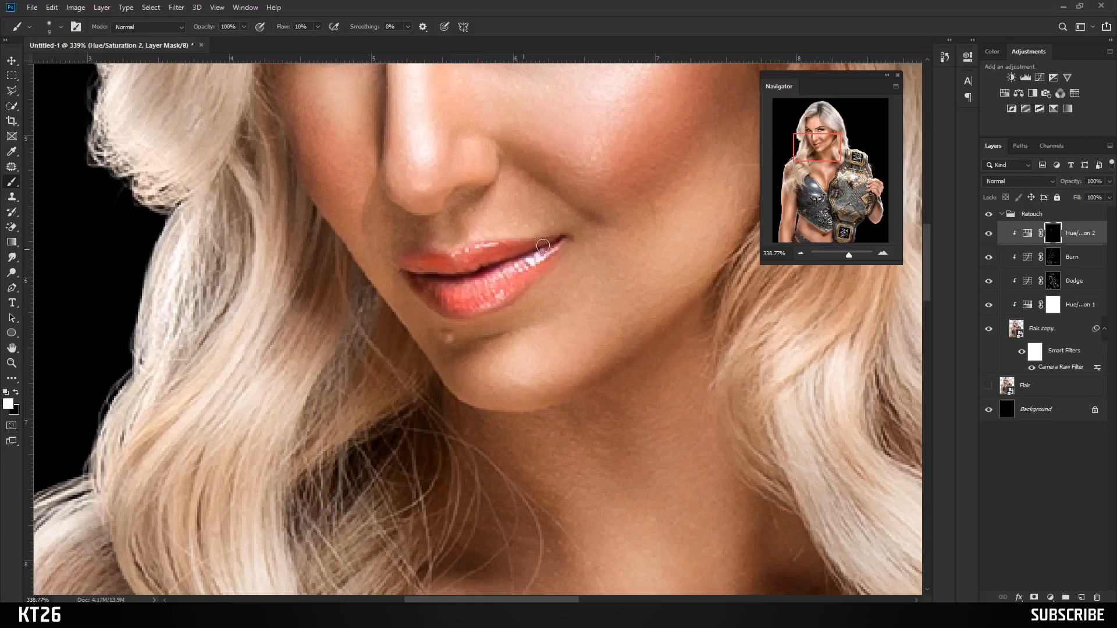
pyautogui.scroll(-10, 500, 283)
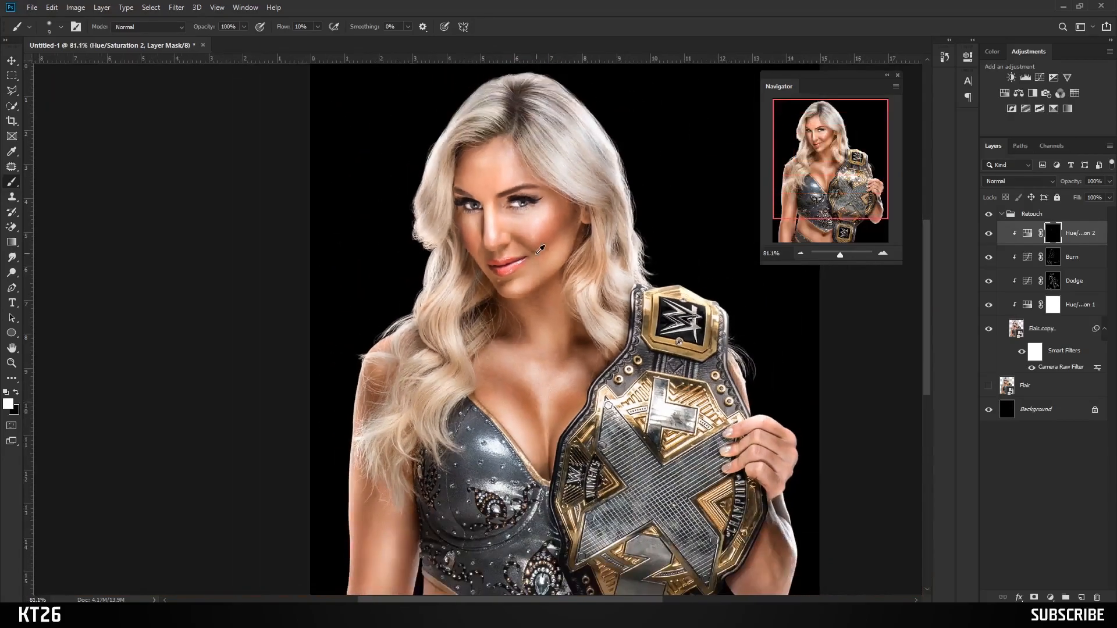
pyautogui.scroll(1, 540, 249)
pyautogui.scroll(-1, 537, 253)
pyautogui.scroll(1, 537, 254)
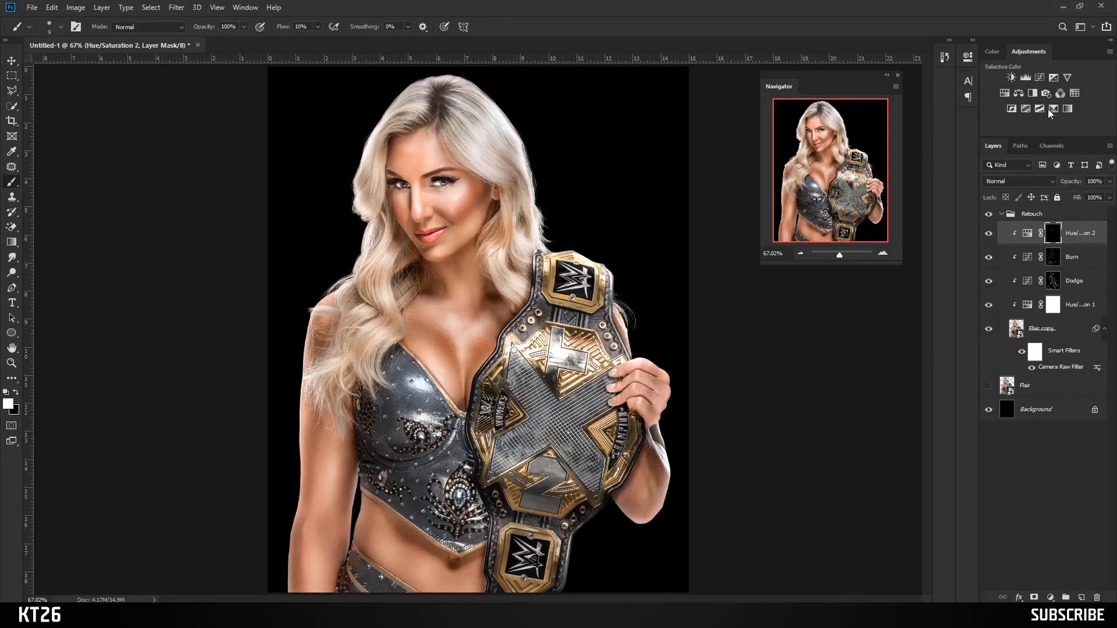
# Step: Add a clipped Black & White adjustment on top of the Retouch group's layers, with reds at 2 and yellows at 58
pyautogui.click(1032, 94)
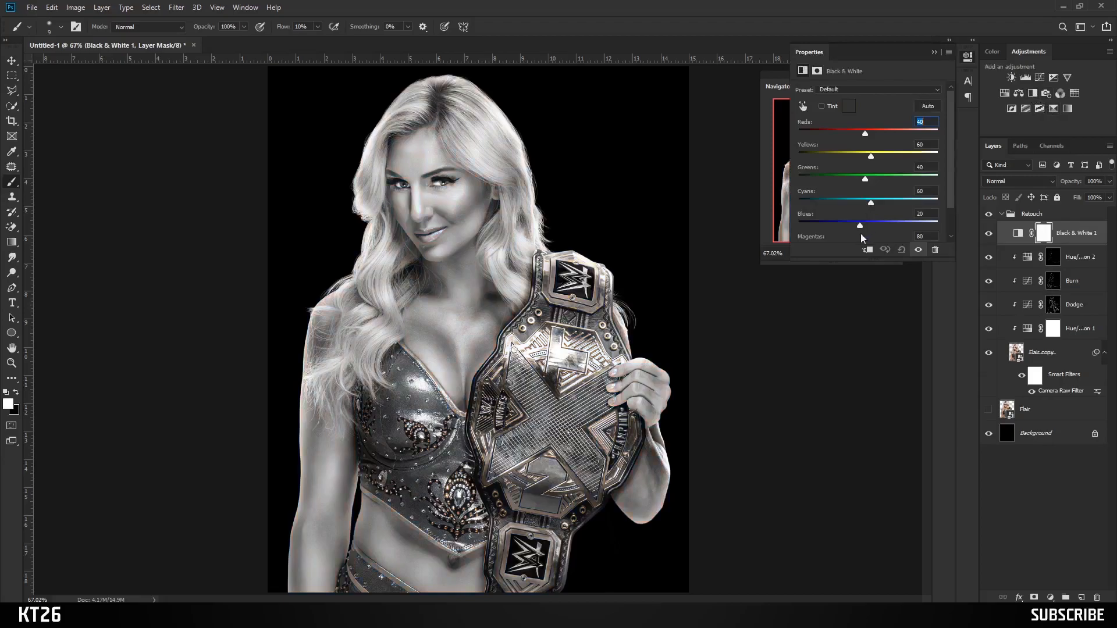
pyautogui.click(867, 251)
pyautogui.moveTo(864, 135); pyautogui.dragTo(870, 157)
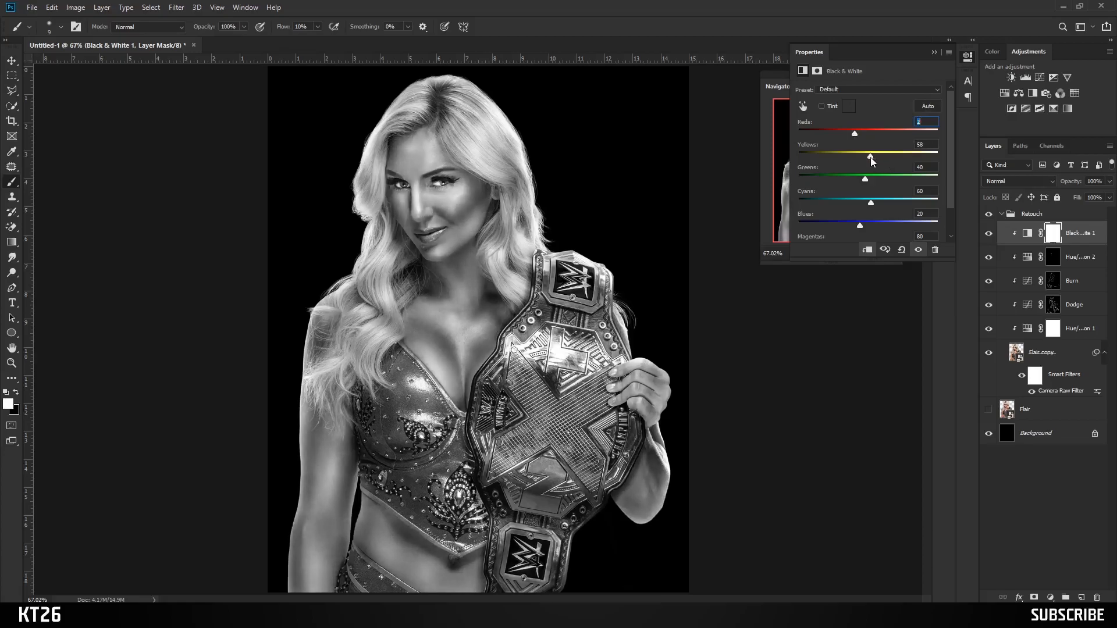
pyautogui.click(933, 53)
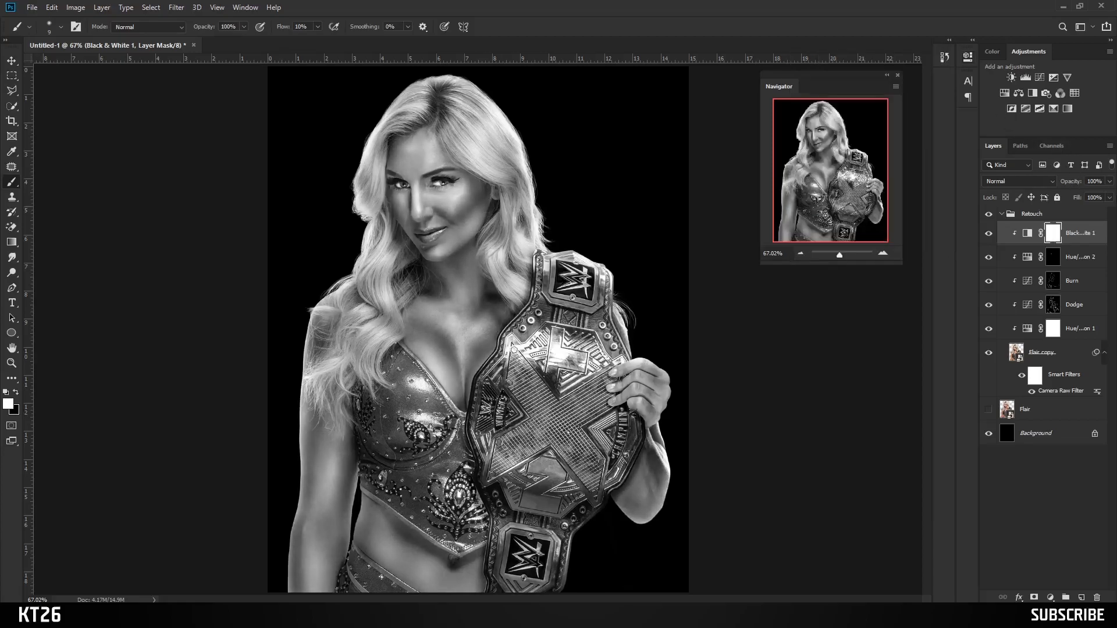
# Step: Lower the Black & White layer's fill to 10% and toggle its visibility to compare the effect
pyautogui.click(1111, 198)
pyautogui.moveTo(1107, 211); pyautogui.dragTo(1069, 210)
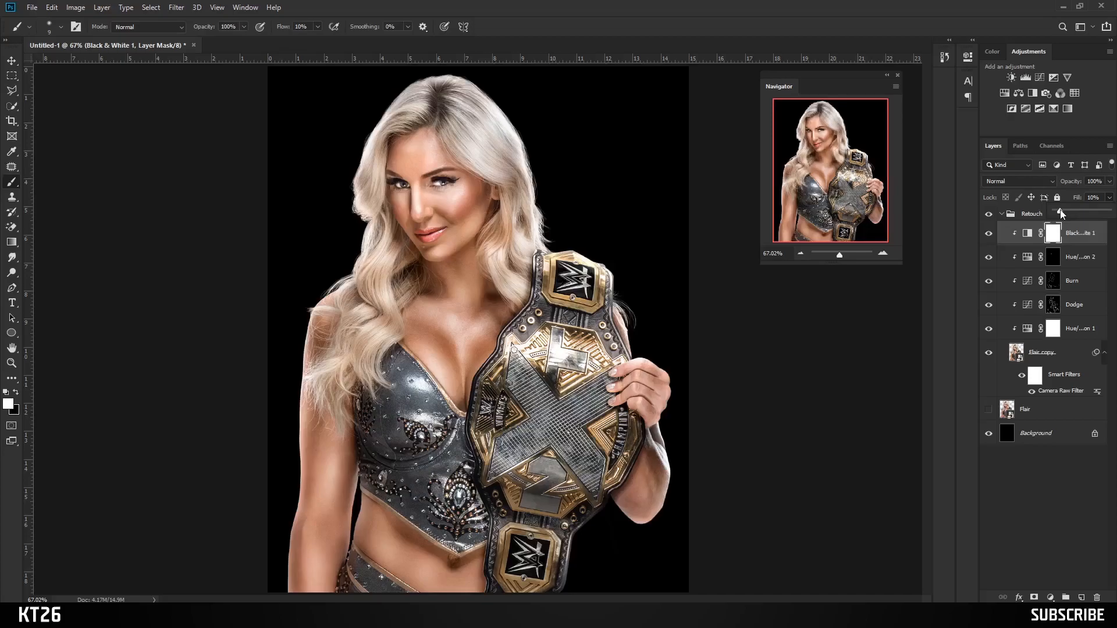
pyautogui.click(990, 234)
pyautogui.click(990, 234)
pyautogui.hotkey('ctrl', '-')
pyautogui.scroll(1, 513, 256)
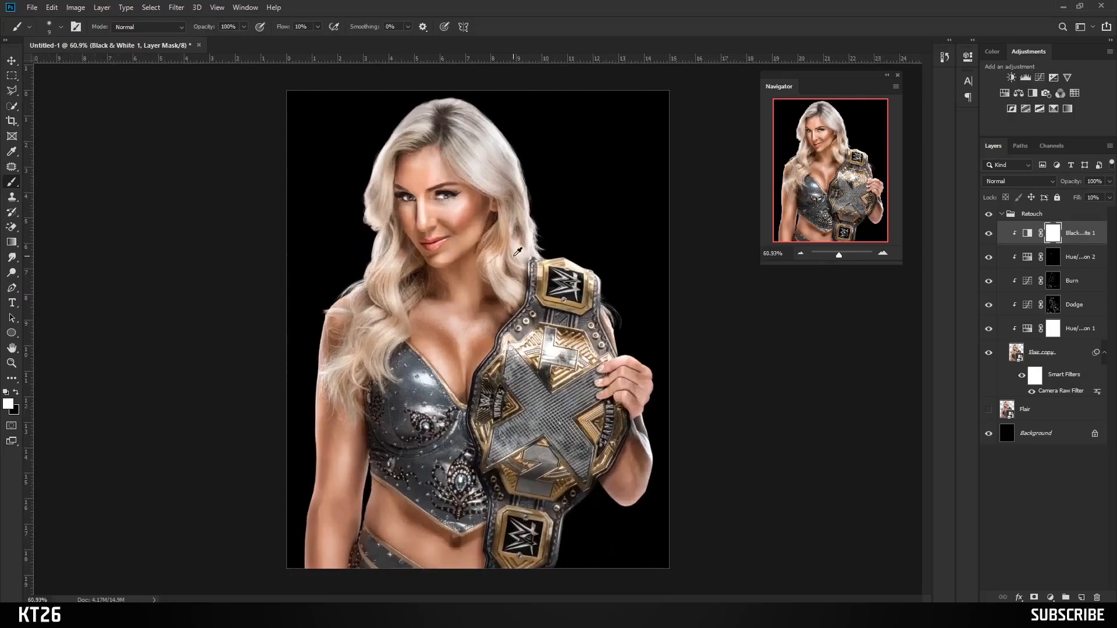
# Step: Convert the collapsed Retouch group to a Smart Object and turn the original Flair layer's visibility back on
pyautogui.click(1000, 215)
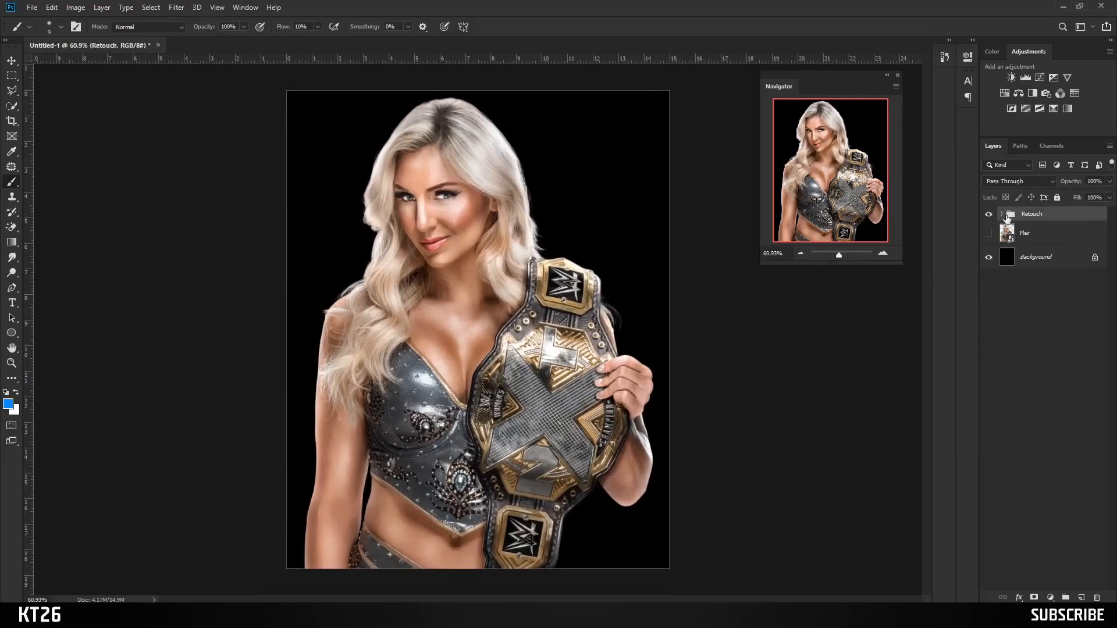
pyautogui.rightClick(1049, 215)
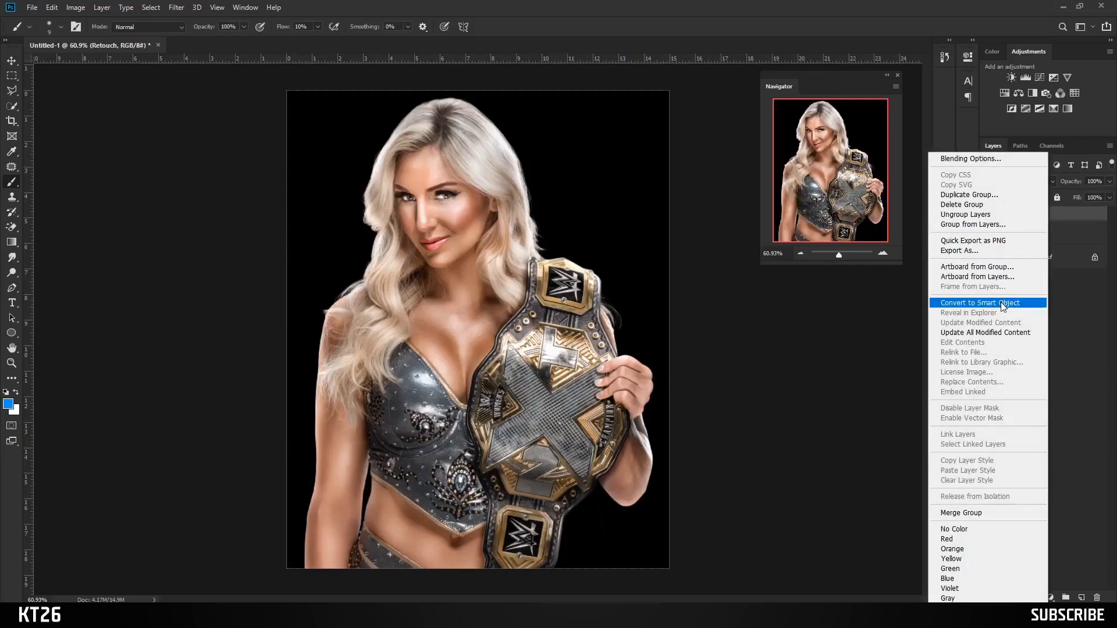
pyautogui.click(983, 303)
pyautogui.click(989, 242)
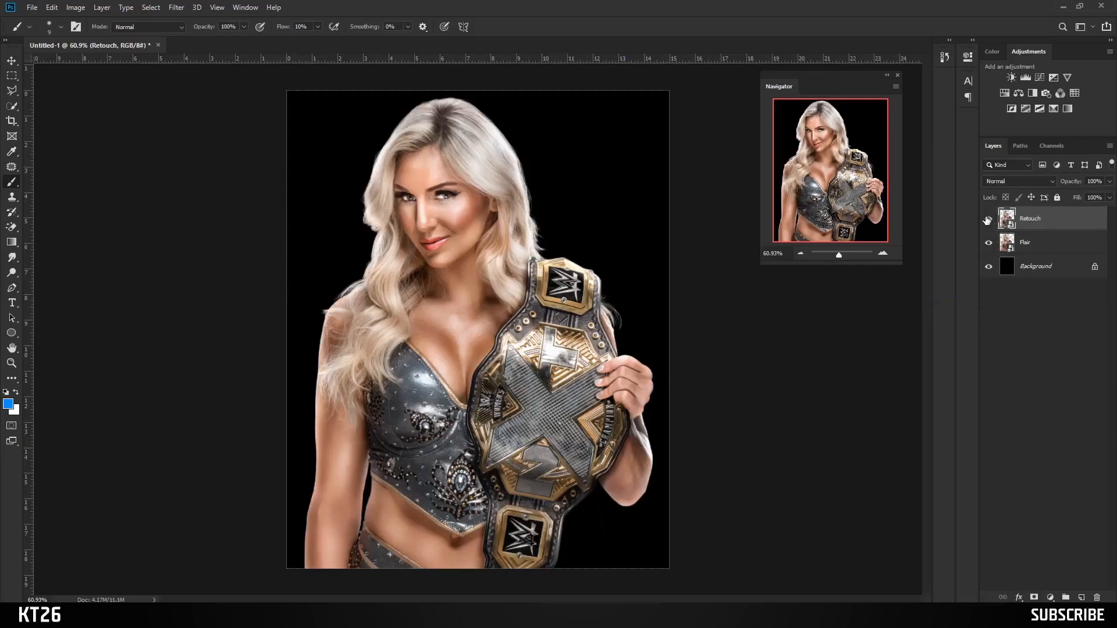
# Step: Toggle the Retouch layer's visibility to compare the retouched portrait with the original, and clear the layer selection
pyautogui.click(987, 220)
pyautogui.click(987, 219)
pyautogui.click(987, 220)
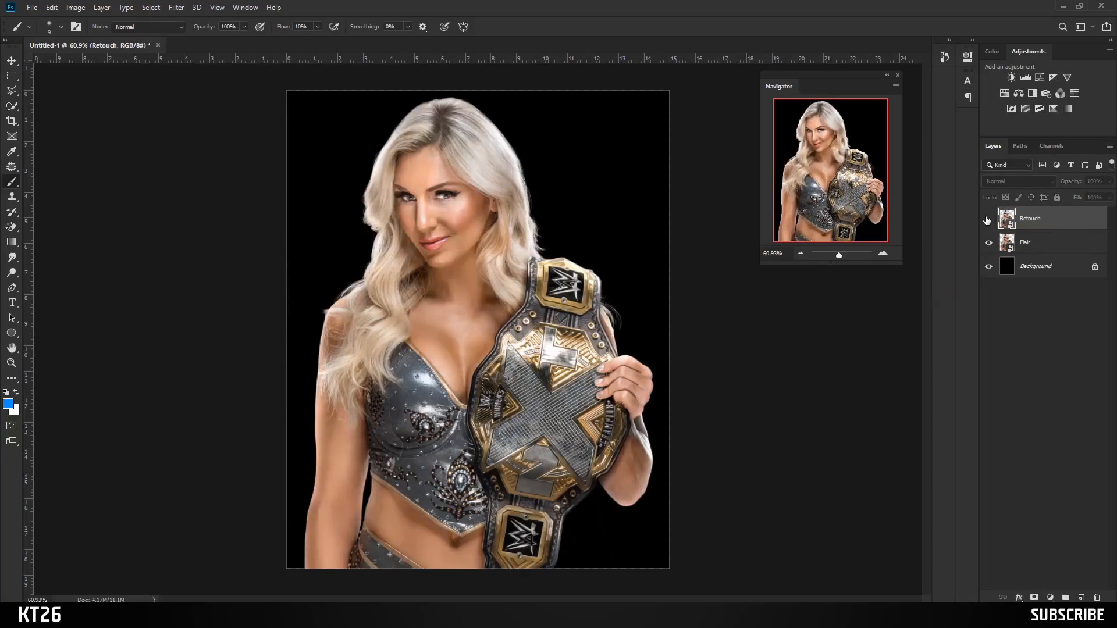
pyautogui.click(987, 219)
pyautogui.click(1021, 320)
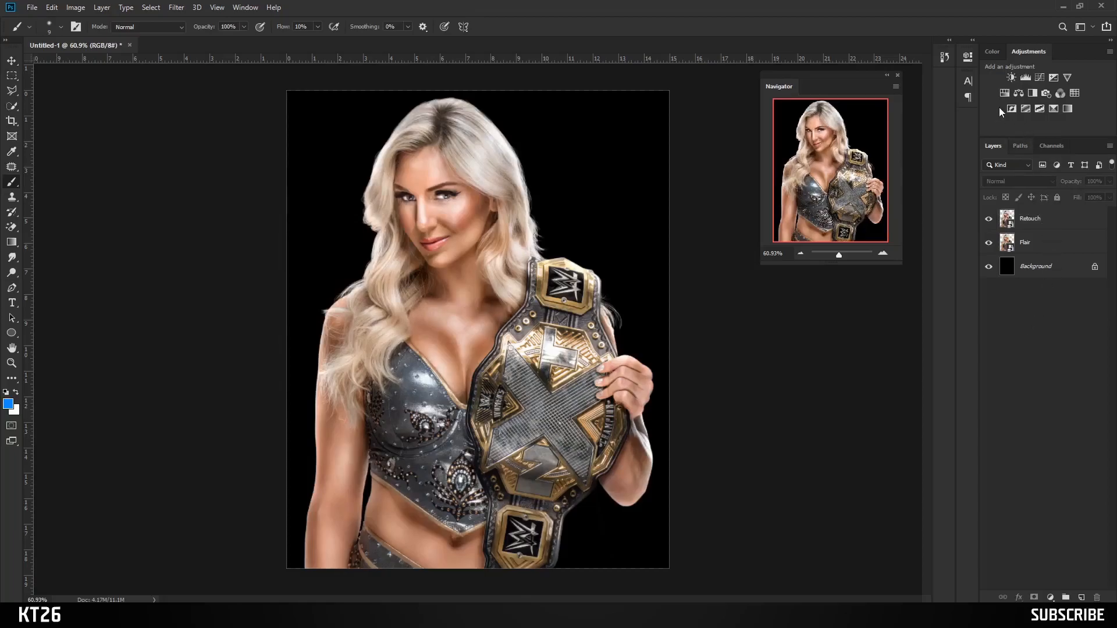
# Step: Add a Color Balance adjustment clipped to the Retouch layer and rename it Optional
pyautogui.click(1019, 93)
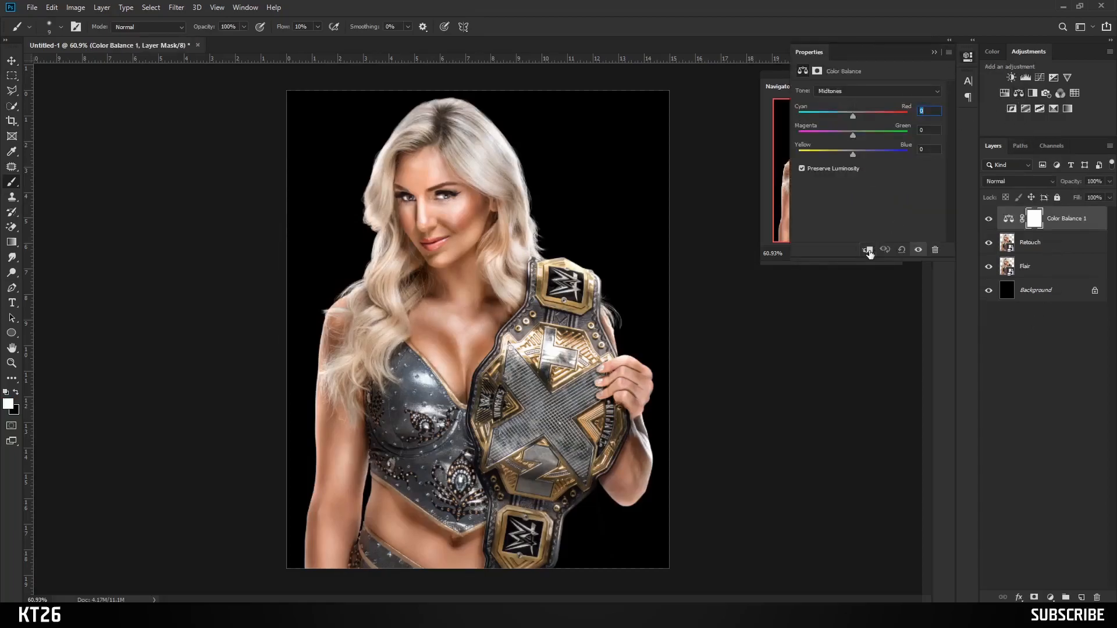
pyautogui.rightClick(1058, 225)
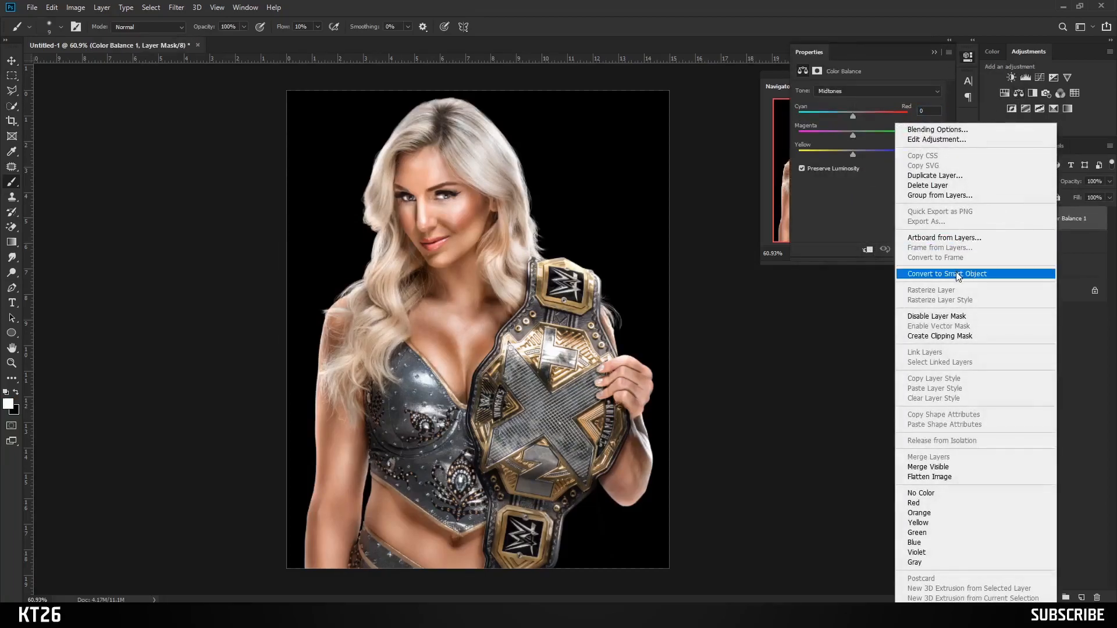
pyautogui.click(950, 335)
pyautogui.doubleClick(1071, 219)
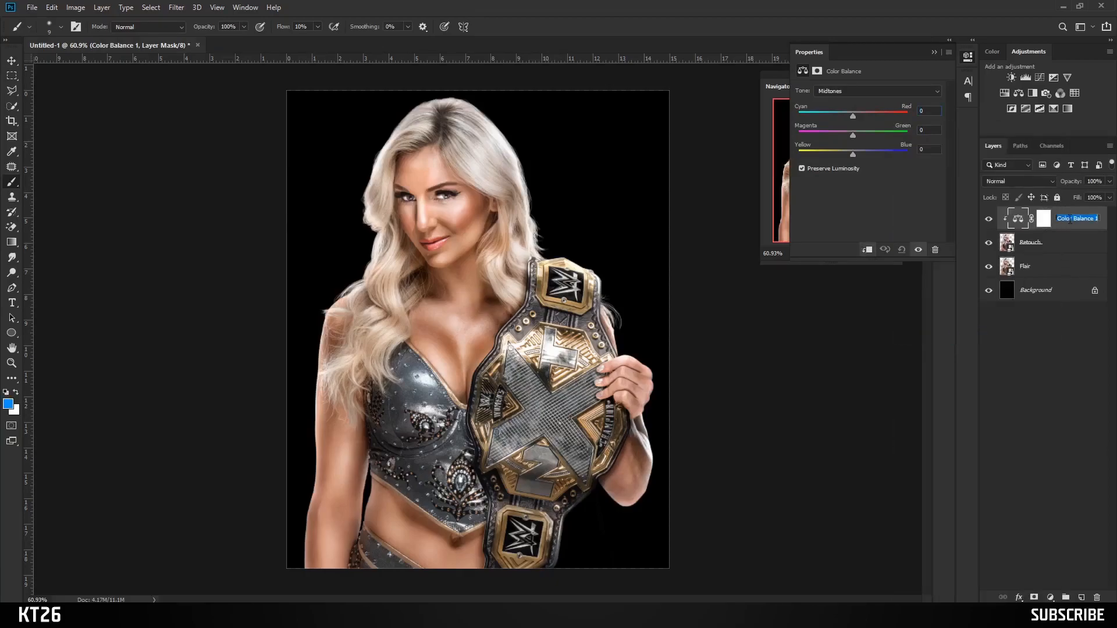
pyautogui.write('Optional')
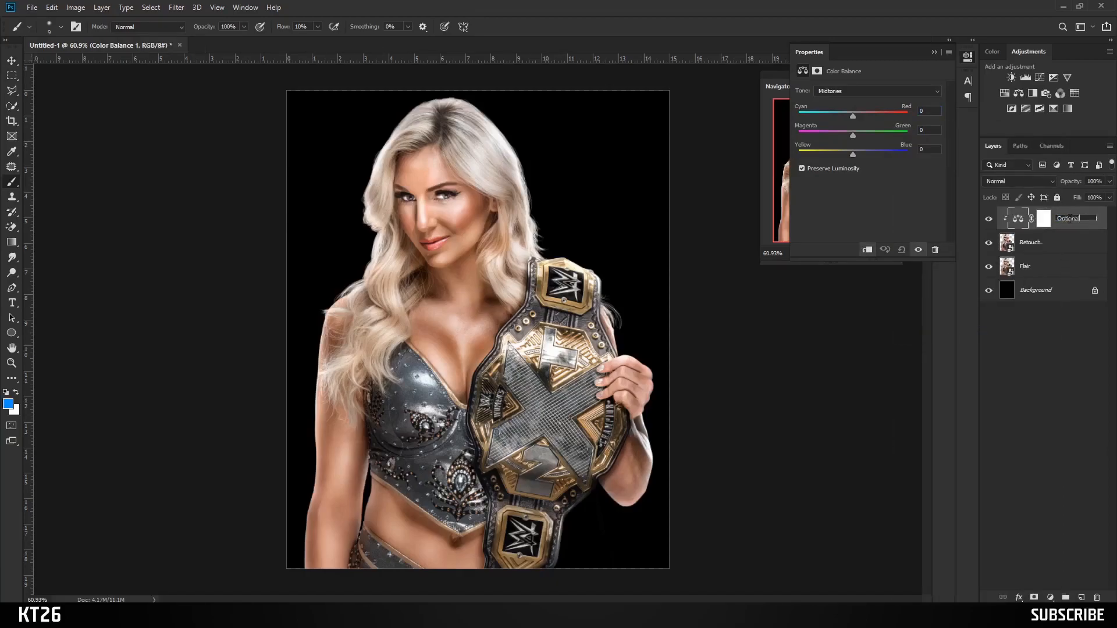
pyautogui.press('Return')
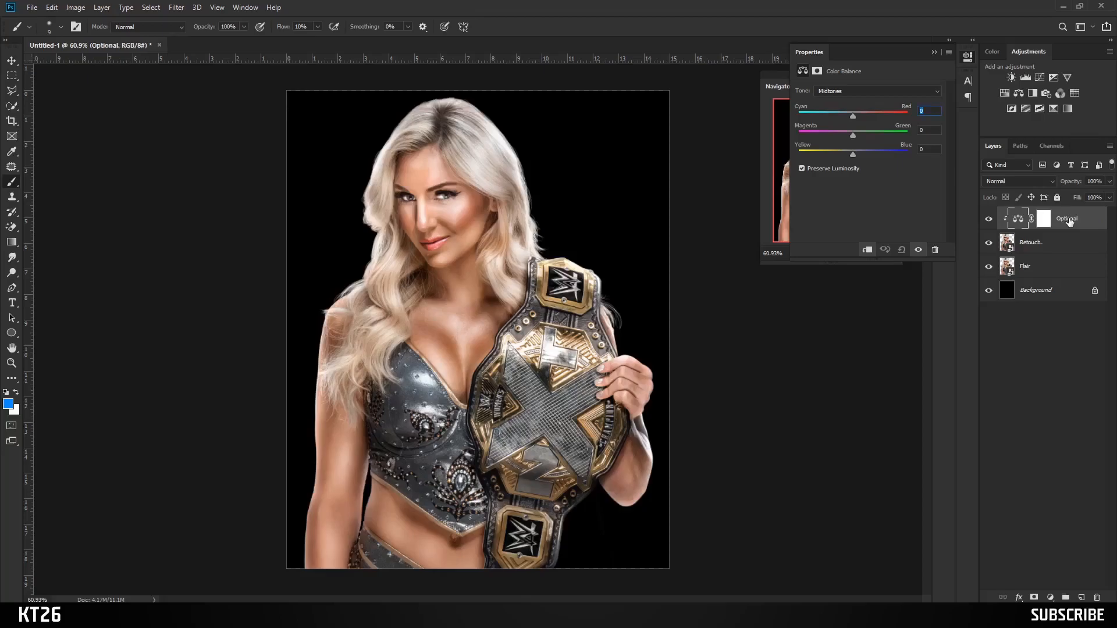
# Step: Set the Color Balance shadows to -9 on Cyan-Red and +6 on Yellow-Blue
pyautogui.click(852, 93)
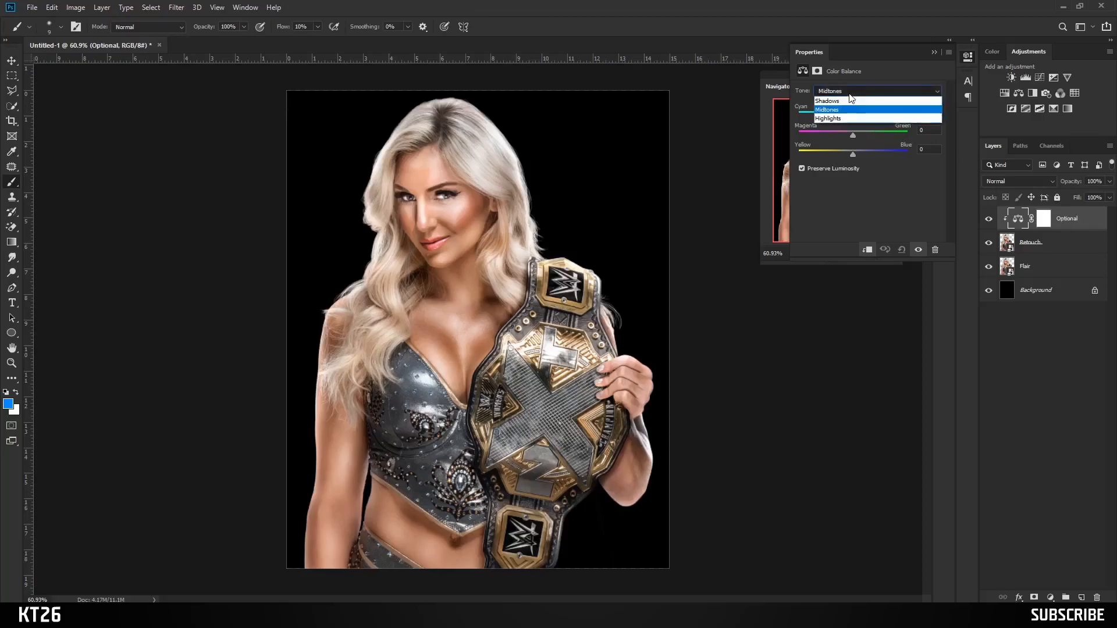
pyautogui.click(853, 102)
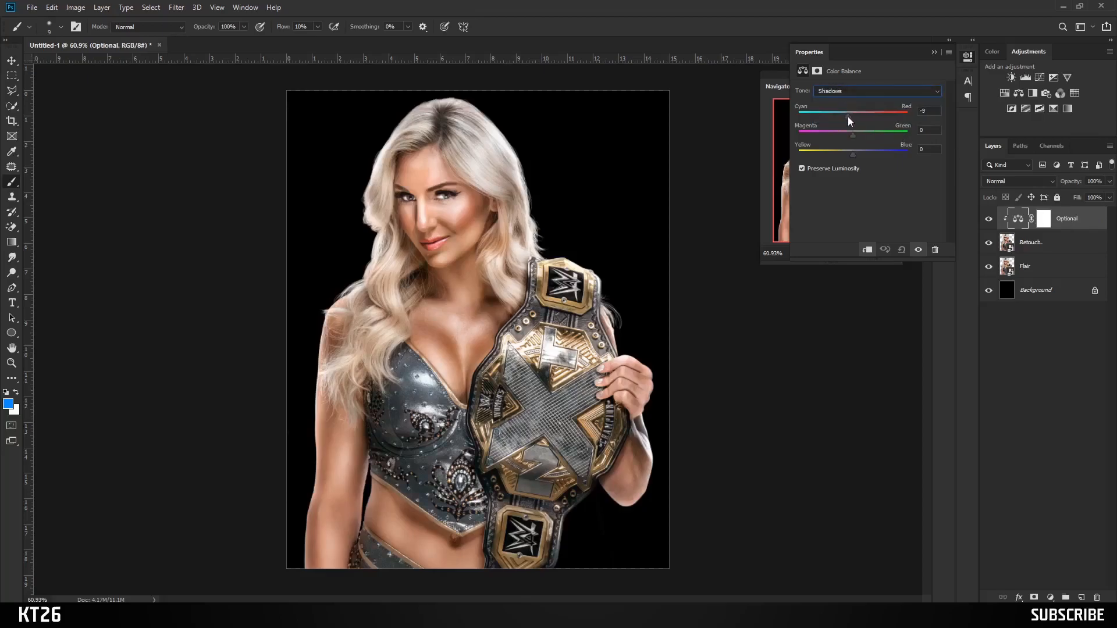
pyautogui.moveTo(855, 153); pyautogui.dragTo(857, 153)
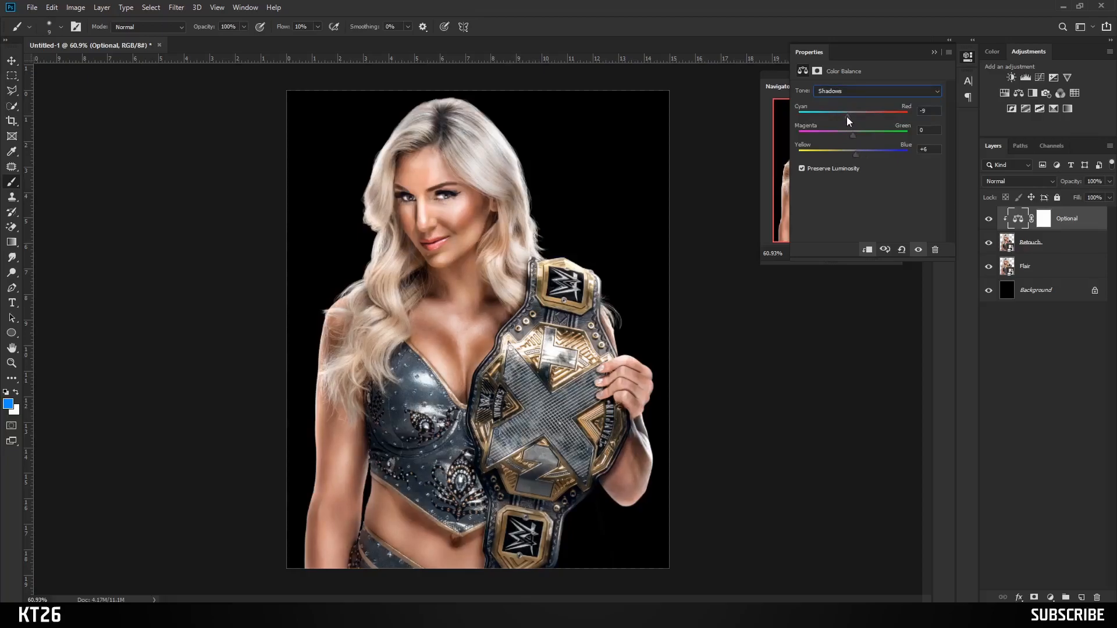
# Step: Set the Color Balance highlights to about -11 on Cyan-Red and shift Yellow-Blue slightly toward blue
pyautogui.click(850, 93)
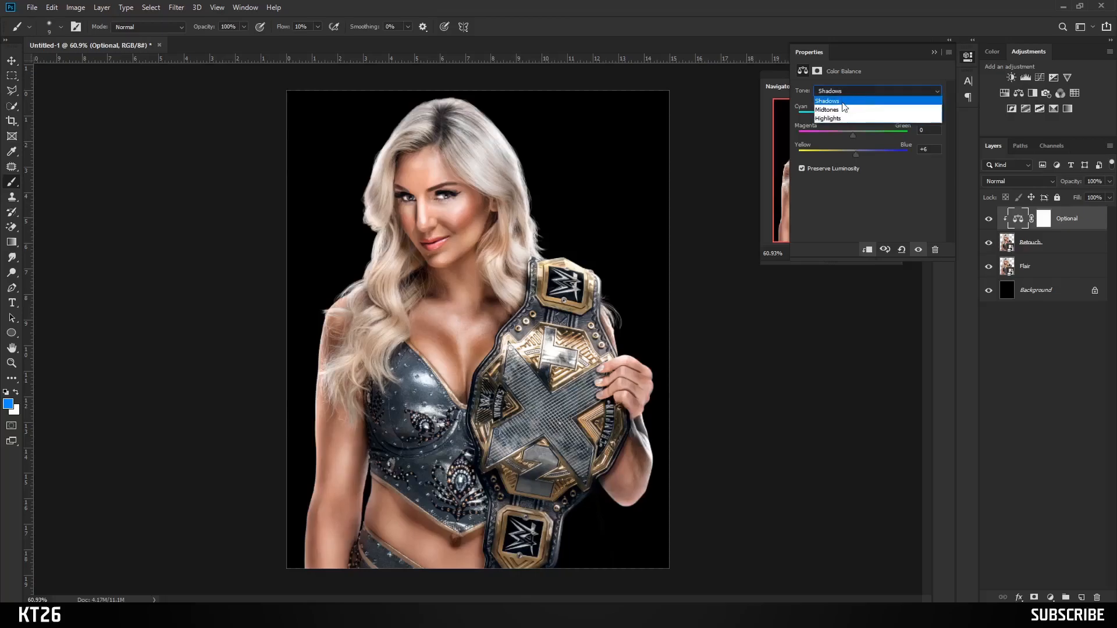
pyautogui.click(842, 116)
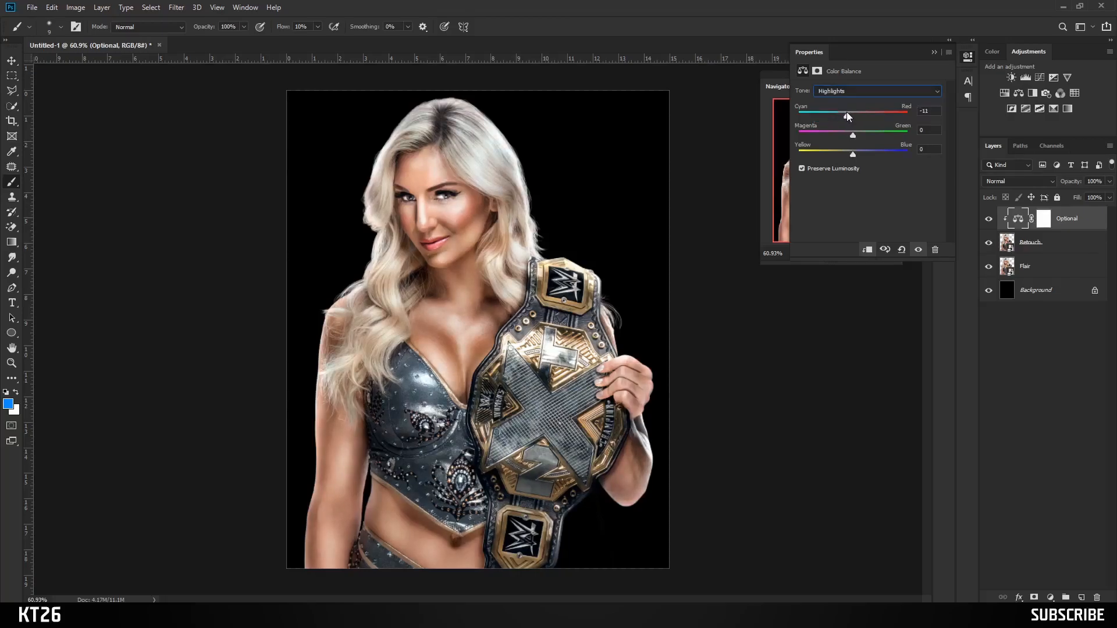
pyautogui.moveTo(853, 153); pyautogui.dragTo(857, 155)
pyautogui.click(934, 52)
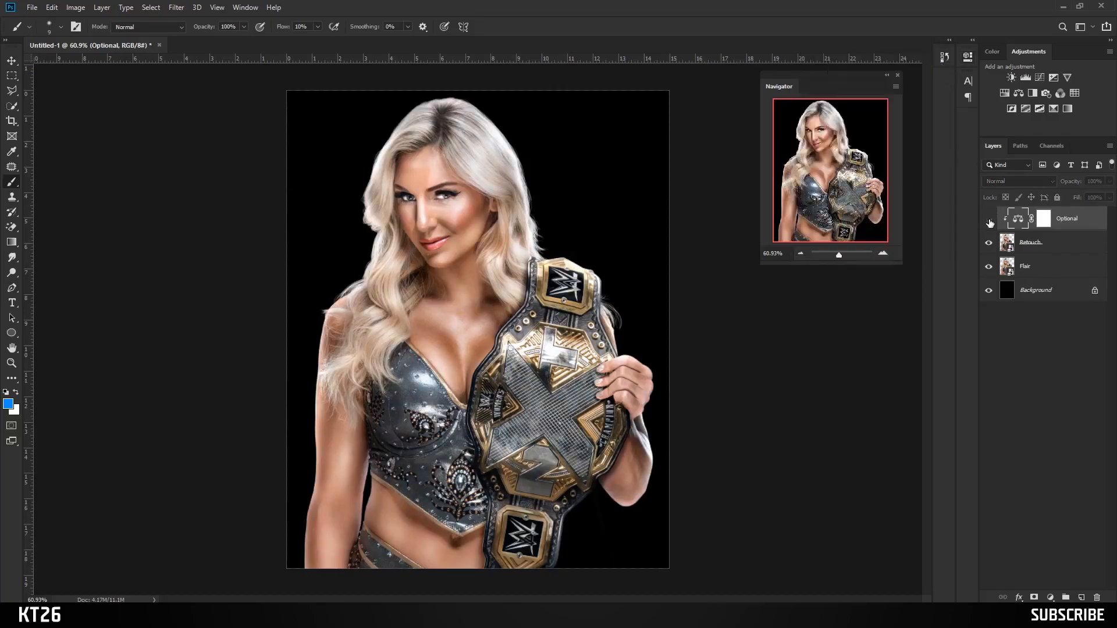
# Step: Toggle the visibility of the Optional and Retouch layers to compare the portrait before and after the color and retouch edits
pyautogui.hotkey('ctrl', '+')
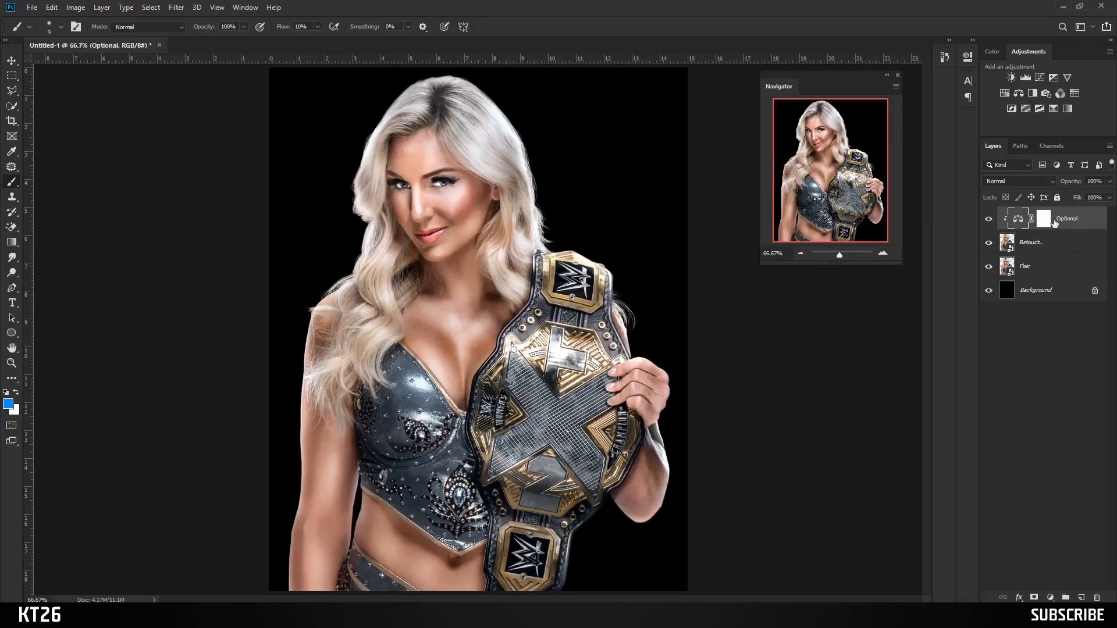
pyautogui.click(990, 218)
pyautogui.click(990, 219)
pyautogui.click(989, 243)
pyautogui.click(989, 243)
pyautogui.scroll(-2, 528, 245)
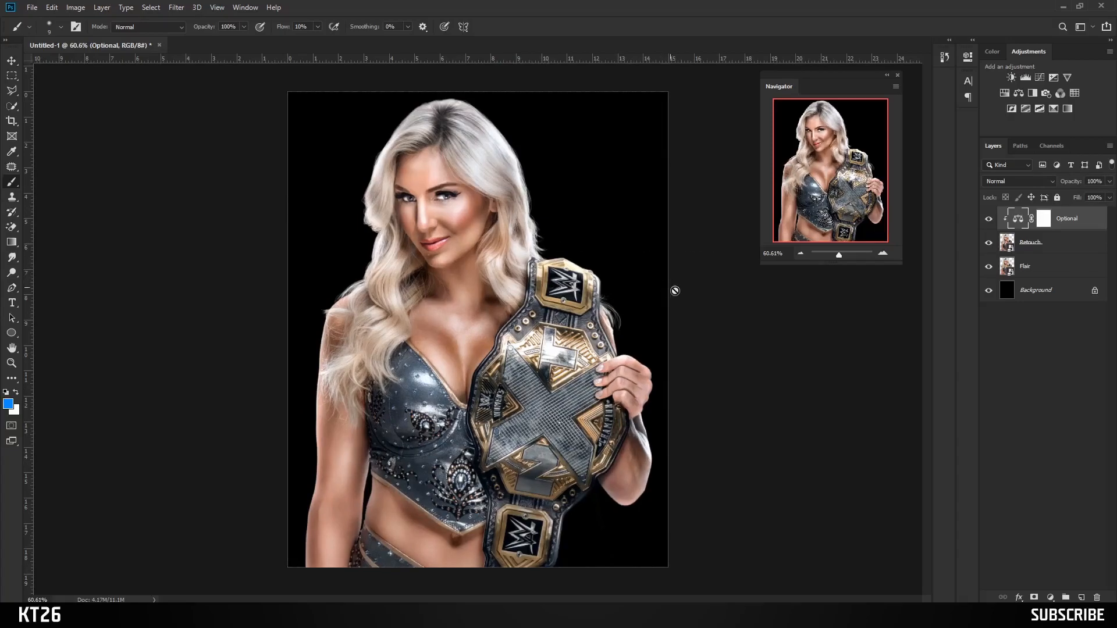
# Step: Switch to the Move tool
pyautogui.click(12, 60)
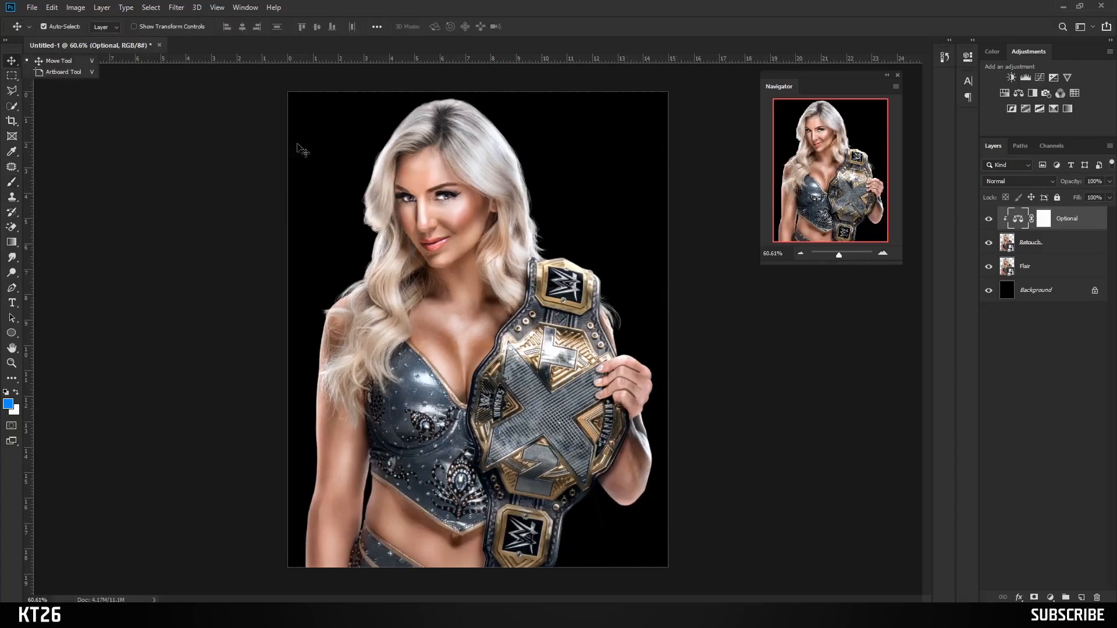